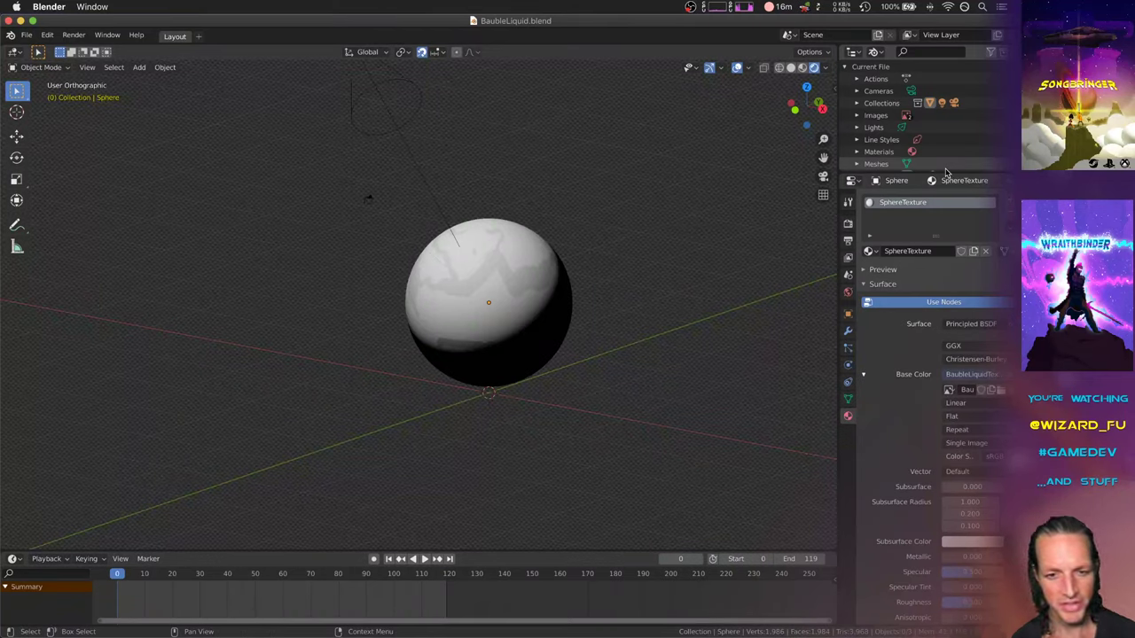
Switch to iTerm, clear the terminal, and build and launch the game with "pwd && make buildrun".
key("super+Tab")
key("super+Tab")
key("super+Tab")
key("super+Tab")
key("super+Tab")
key("super+Tab")
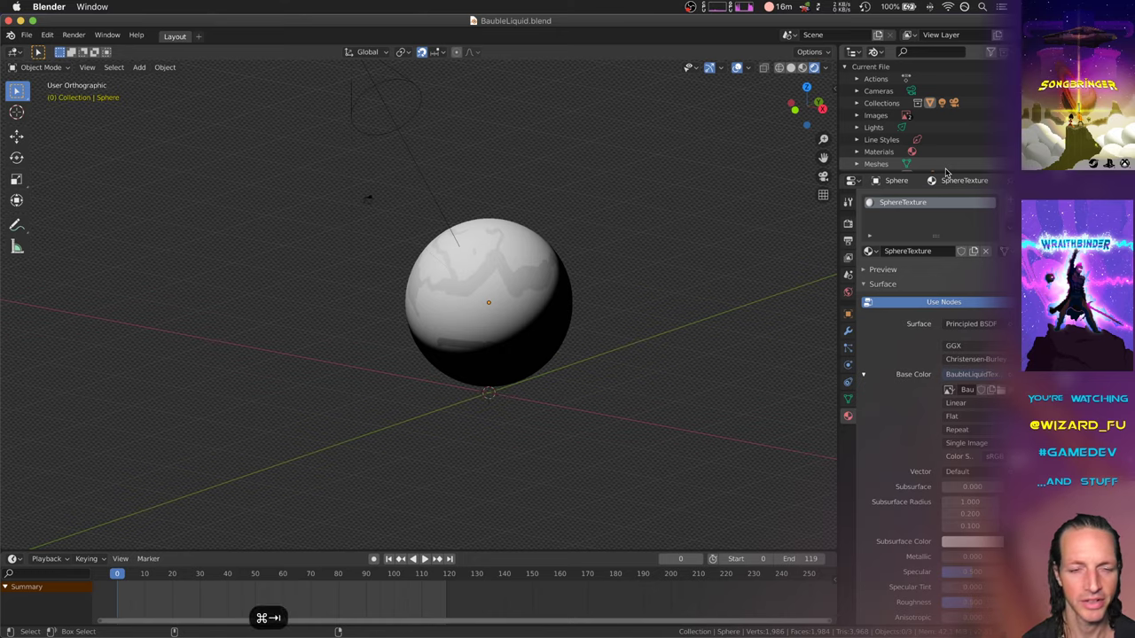
key("super+Tab")
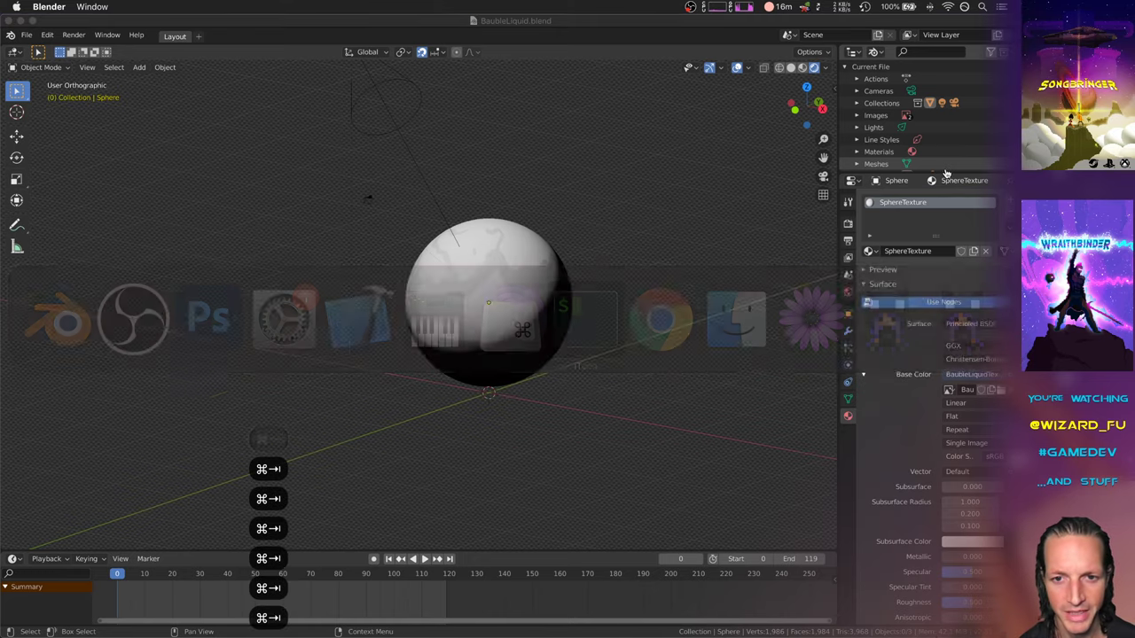
key("super+r")
type(";up")
key("Return")
key("super+h")
type("clear")
key("Return")
type("pwd && make buildrun")
key("Return")
key("super+h")
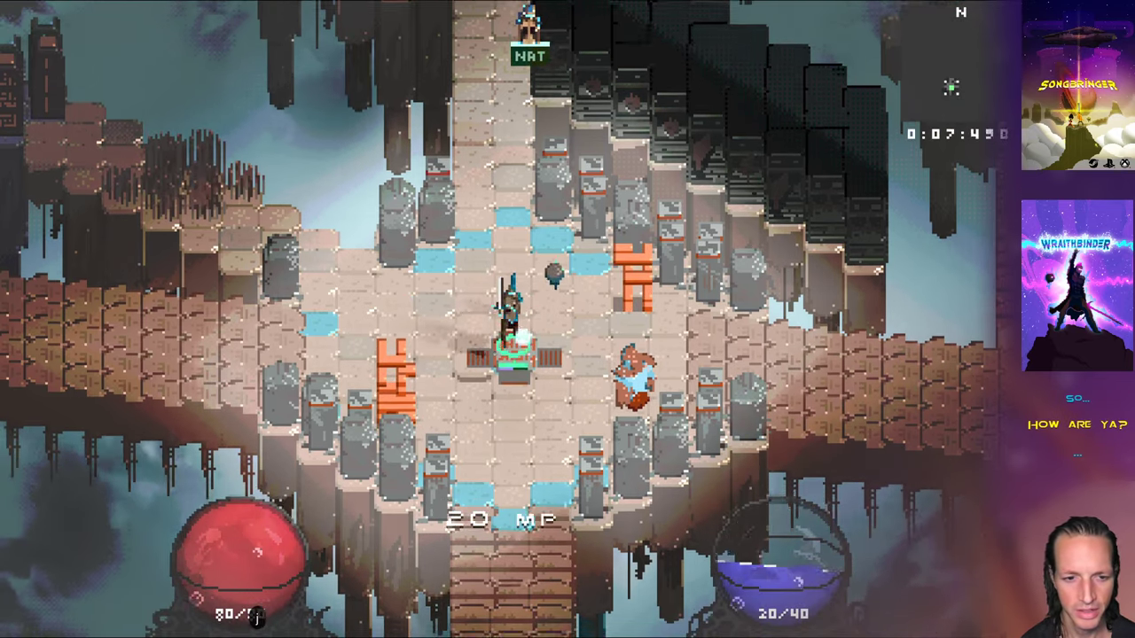
key("j")
key("j")
key("j")
key("j")
key("j")
key("j")
key("j")
key("j")
key("j")
key("j")
key("j")
key("j")
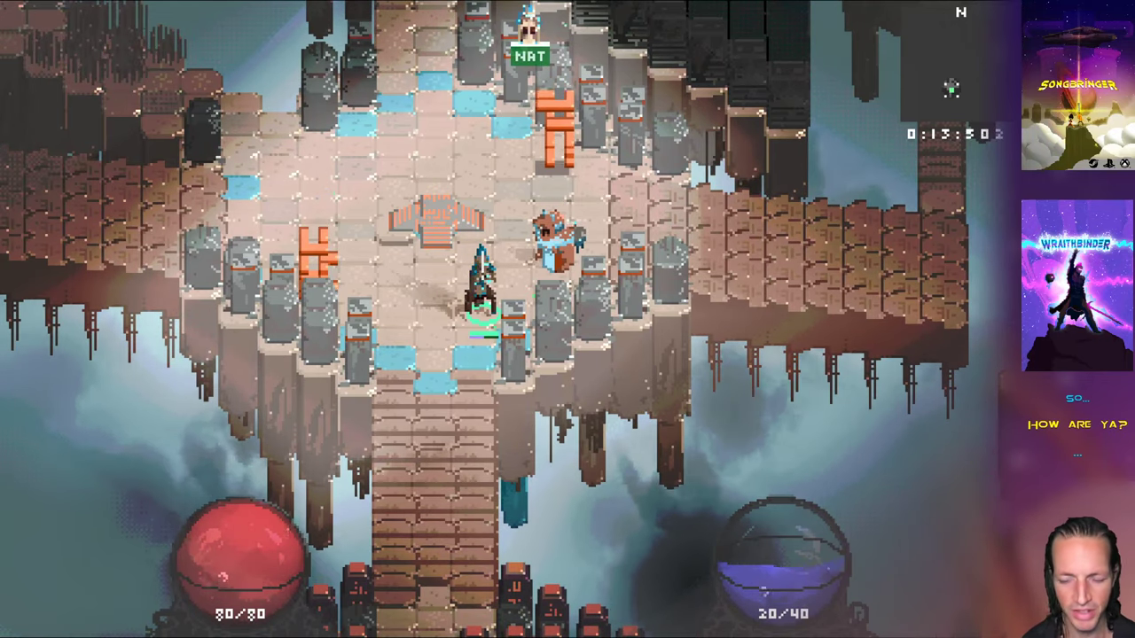
type("h")
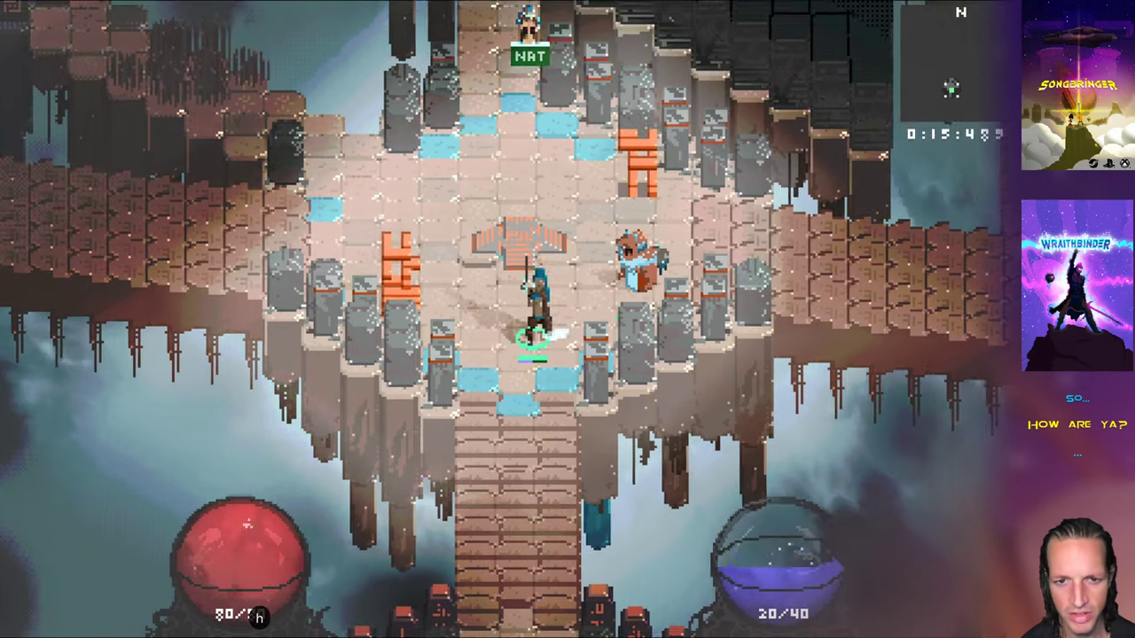
type("lkhhhhkhhhhhhh")
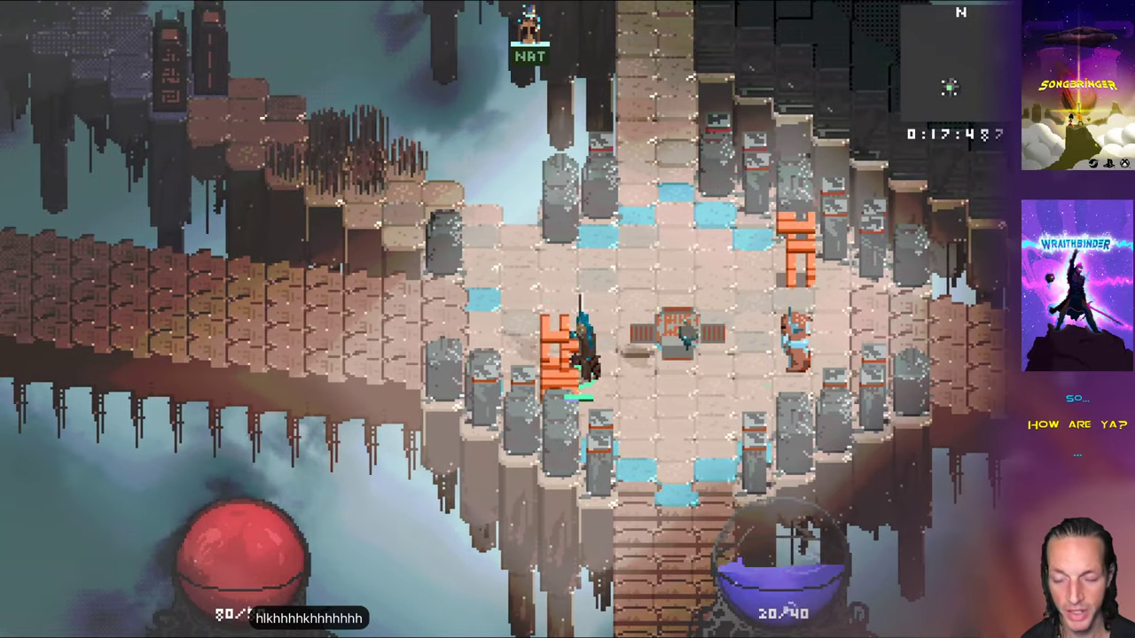
key("Return")
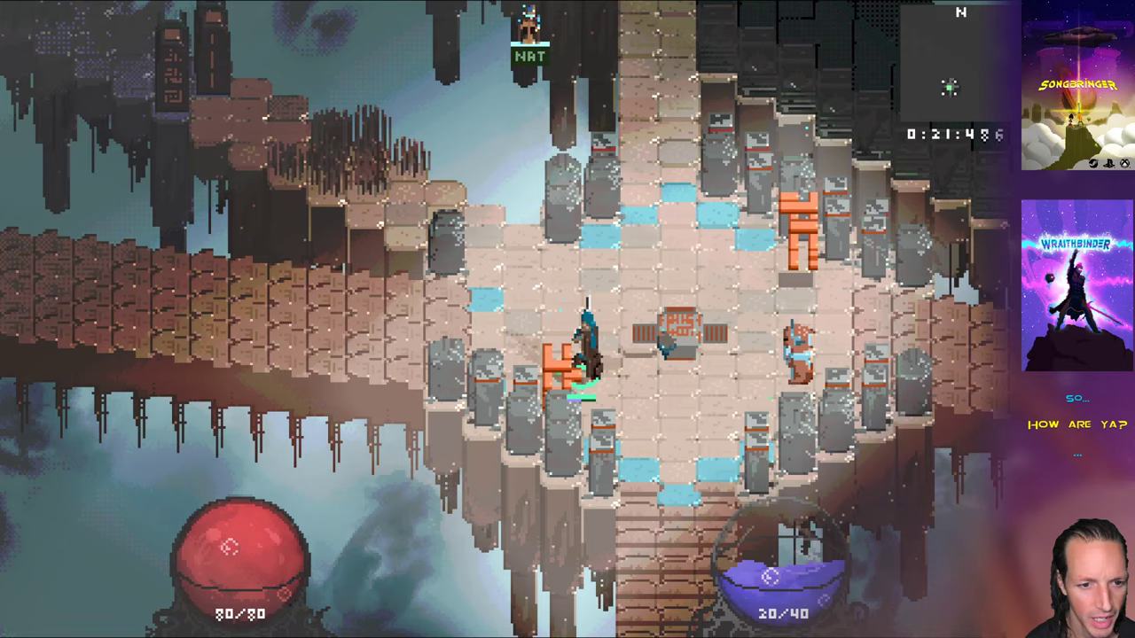
key("j")
key("l")
key("j")
key("j")
key("j")
key("j")
key("j")
type("l")
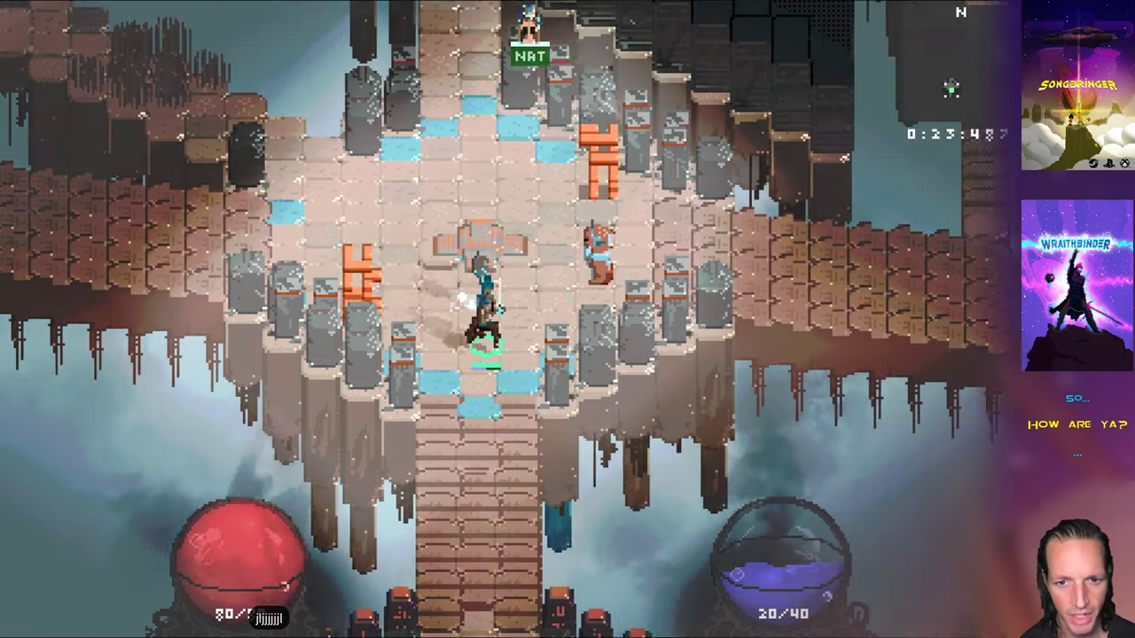
type("llhkkkkkkkkkkkkkkkkkkkkkkkkk1")
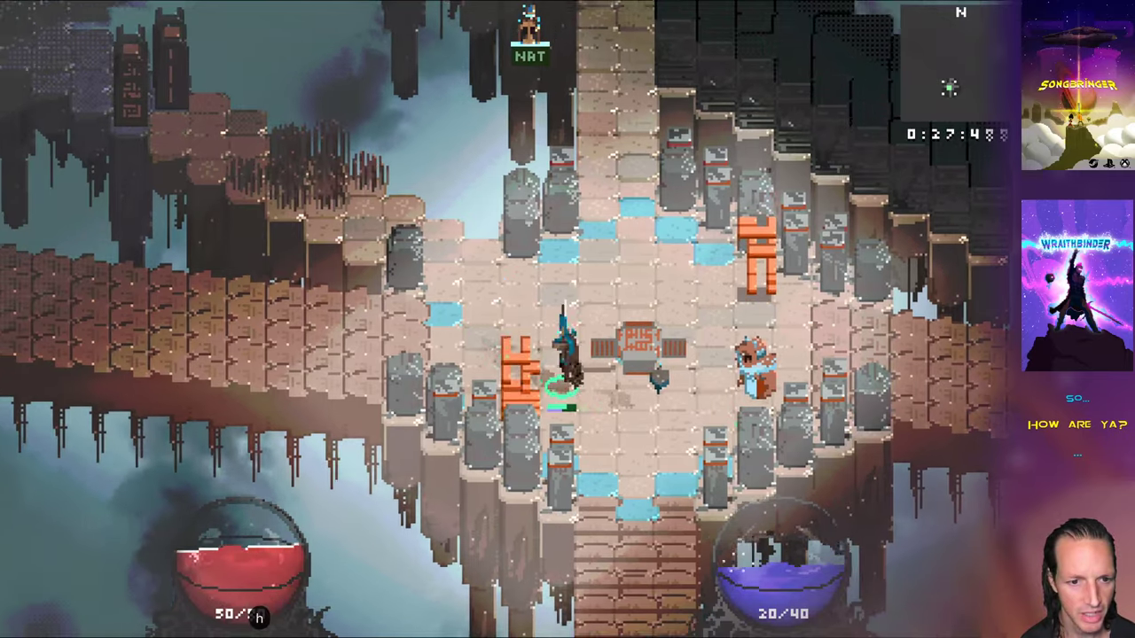
type("hkhhhhhhhhhhhhhhhhhhhhhhhhhhhhhhhhhhhhhhh")
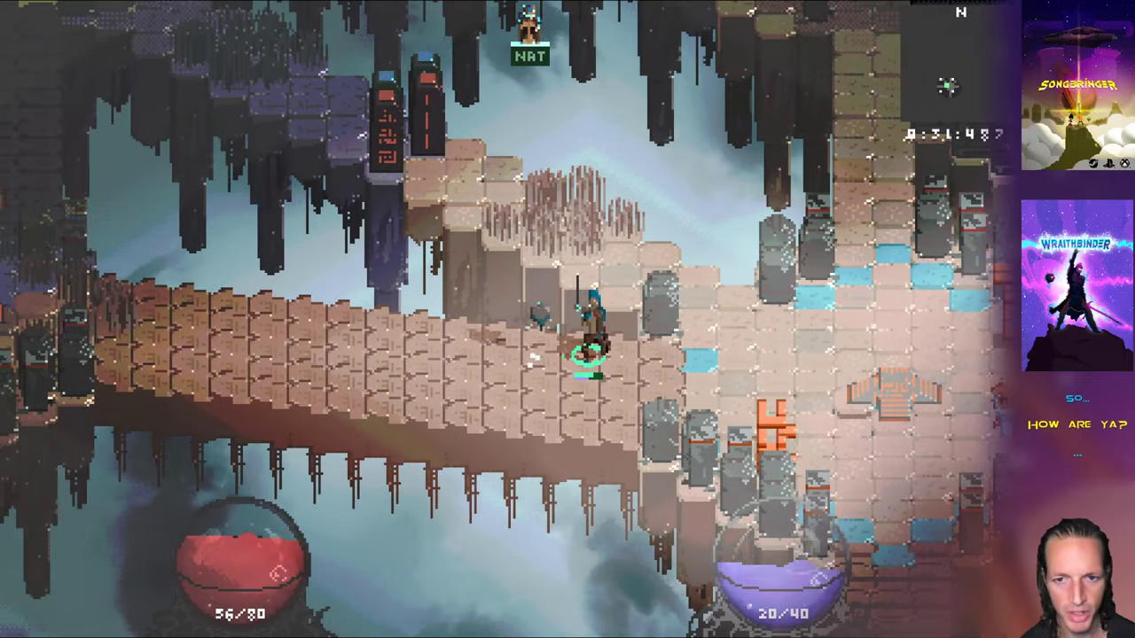
key("super+Tab")
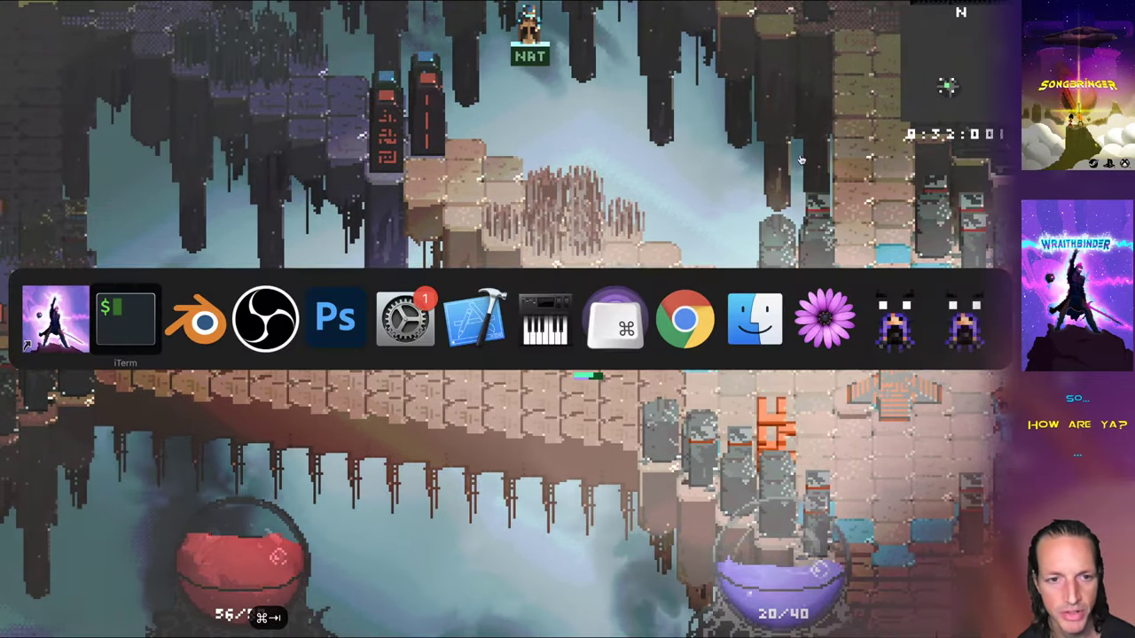
left_click(592, 346)
left_click(918, 235)
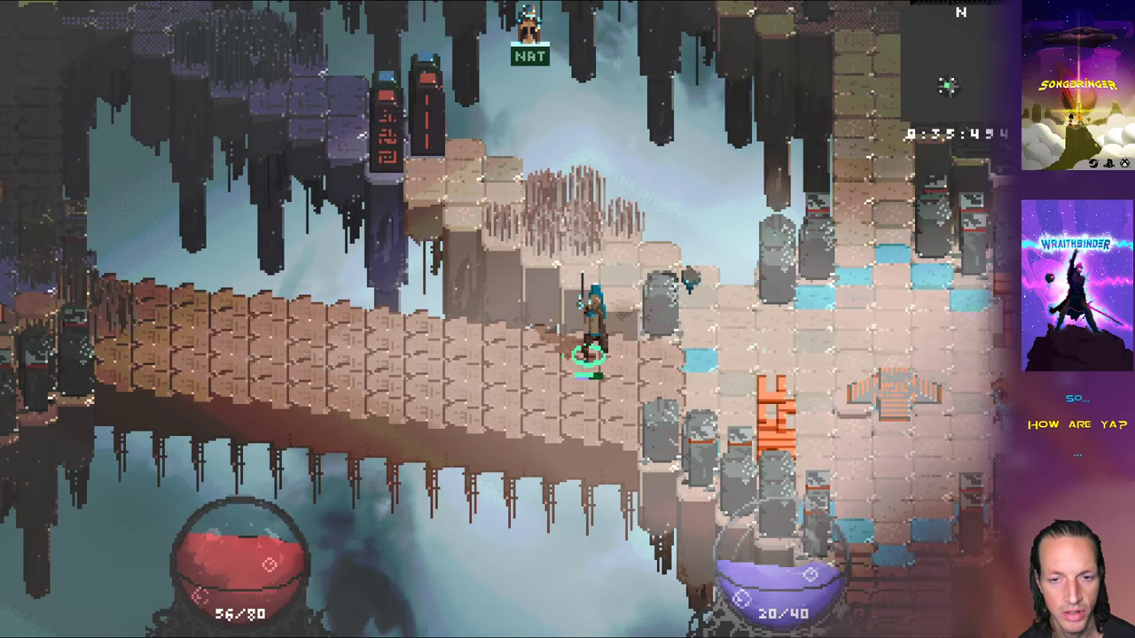
key("a")
key("s")
key("d")
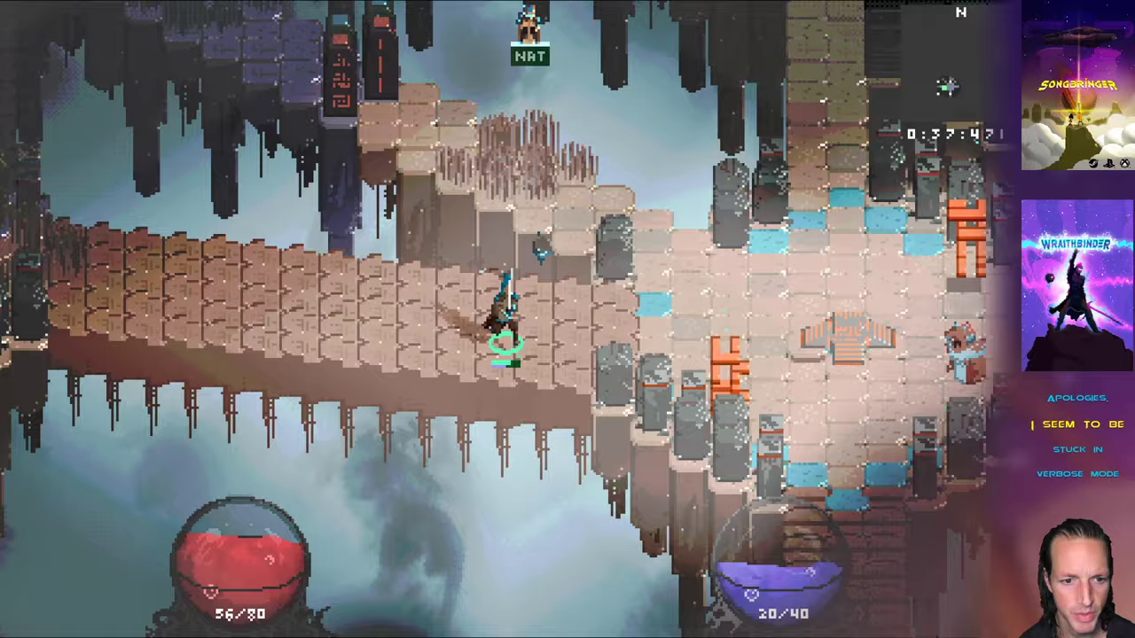
key("a")
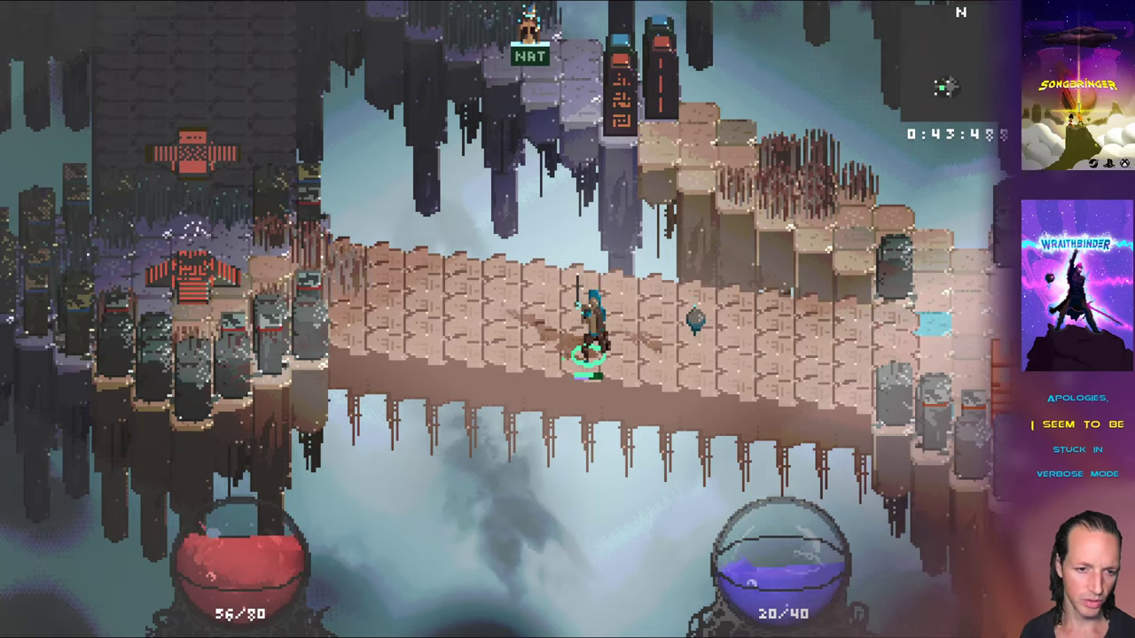
key("k")
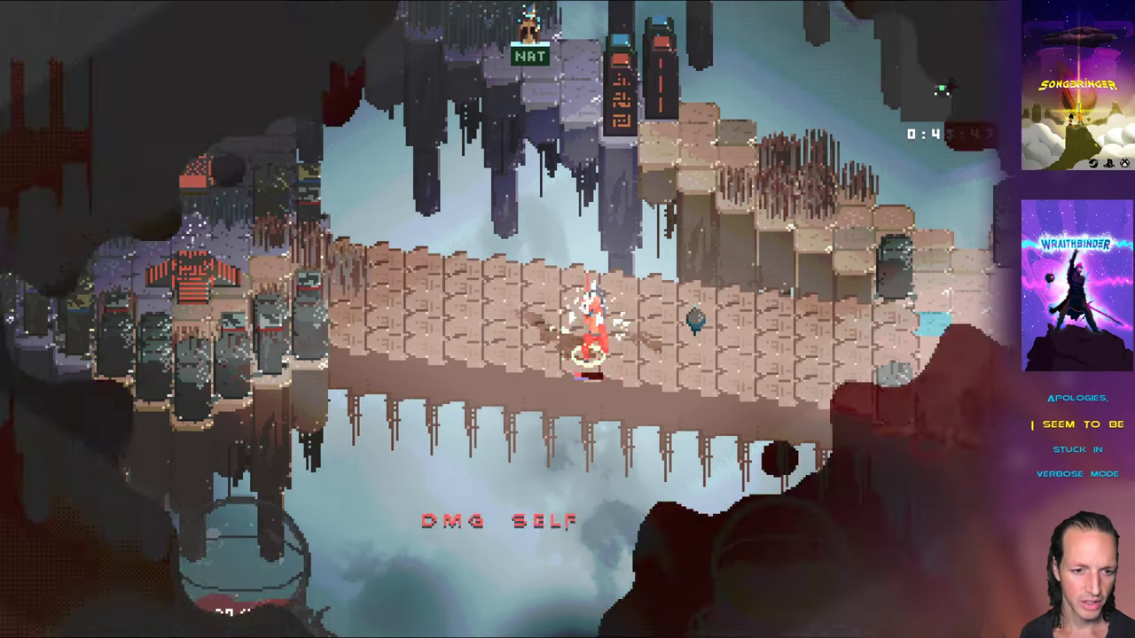
key("d")
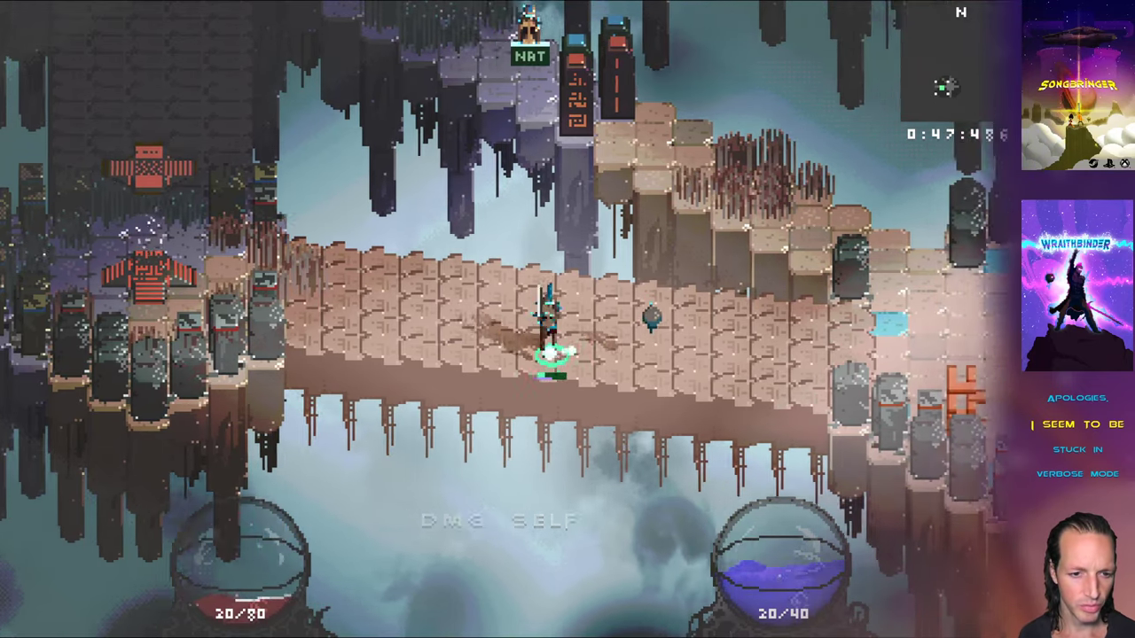
key("Right")
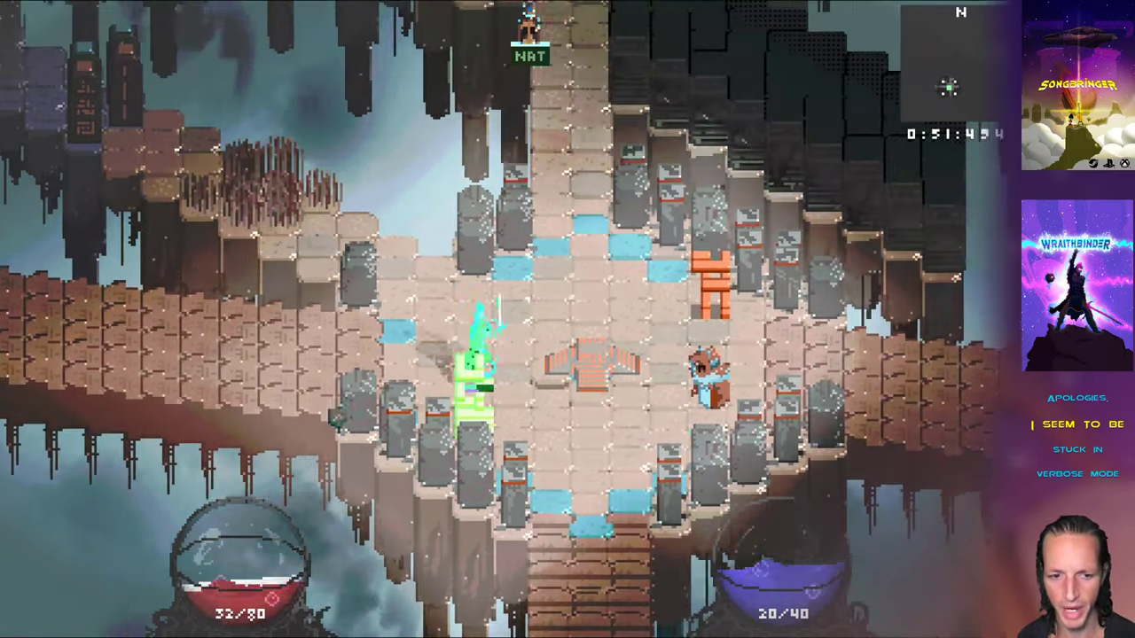
key("d")
key("a")
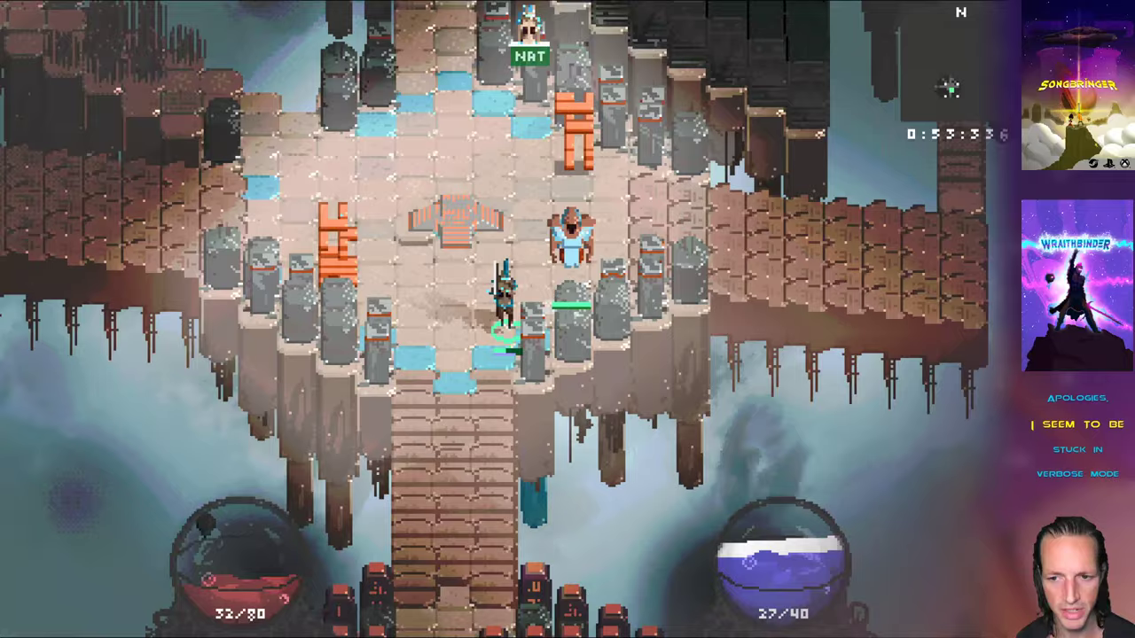
key("Down")
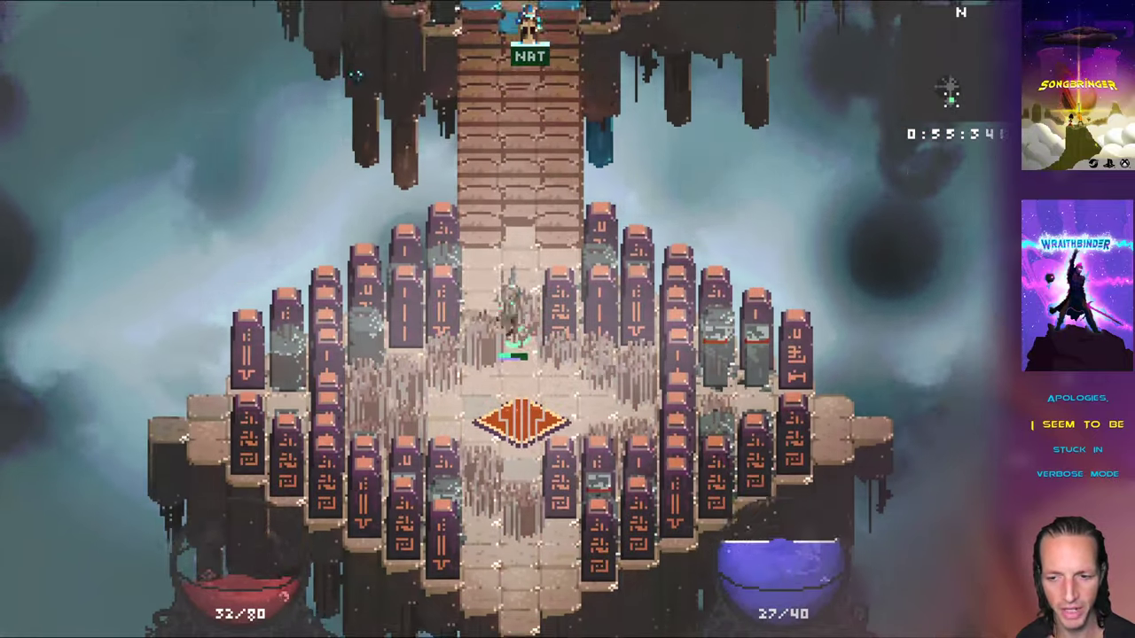
key("a")
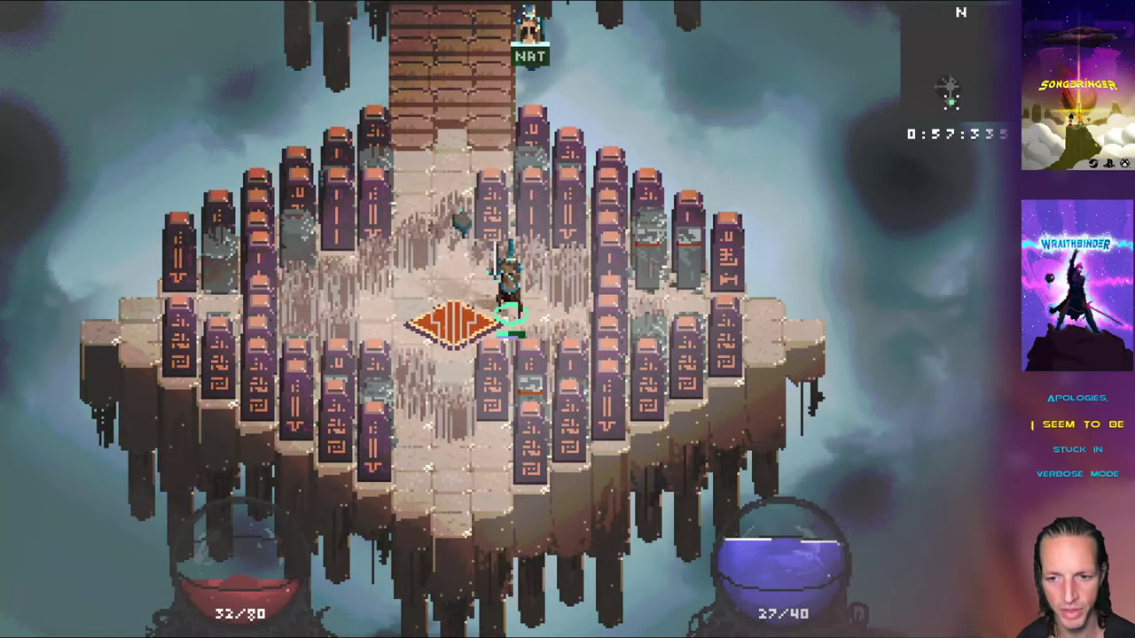
key("a")
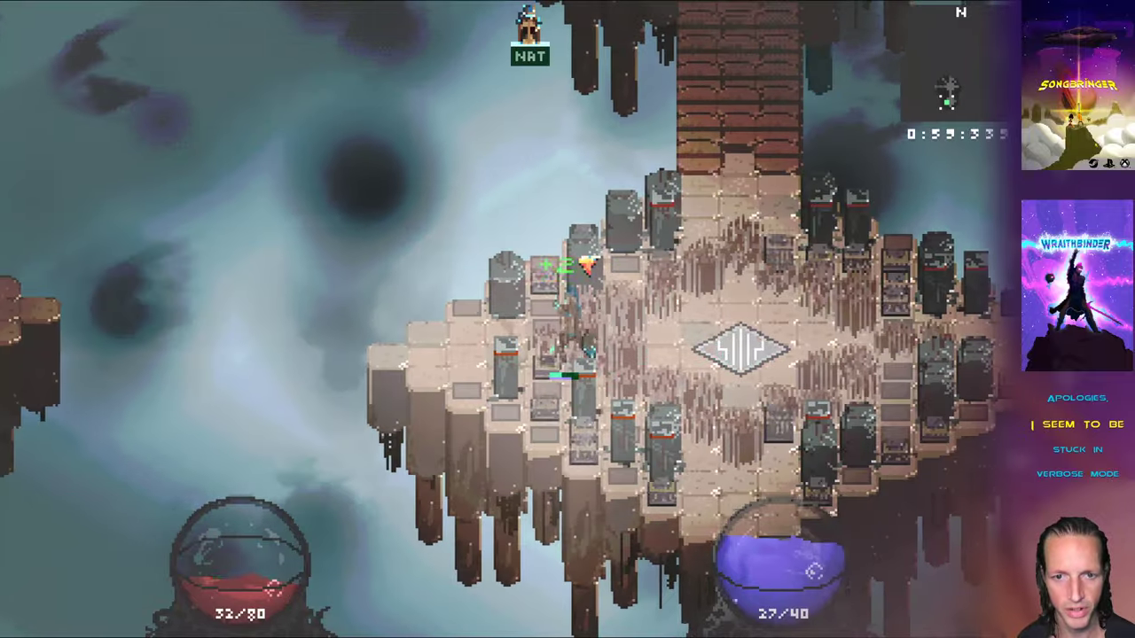
key("d")
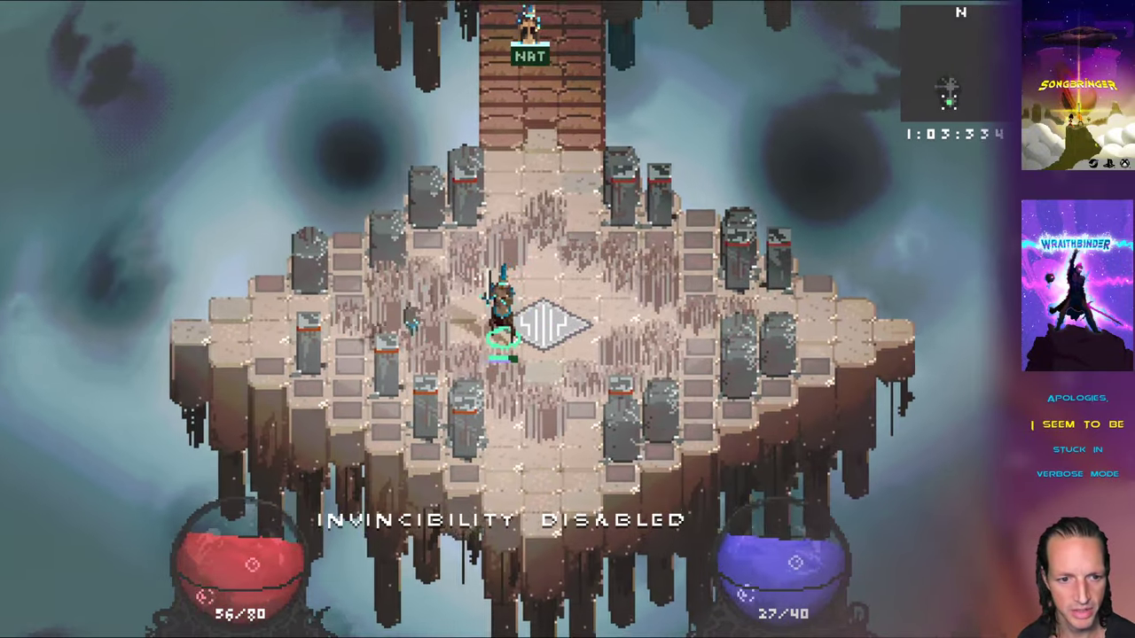
key("d")
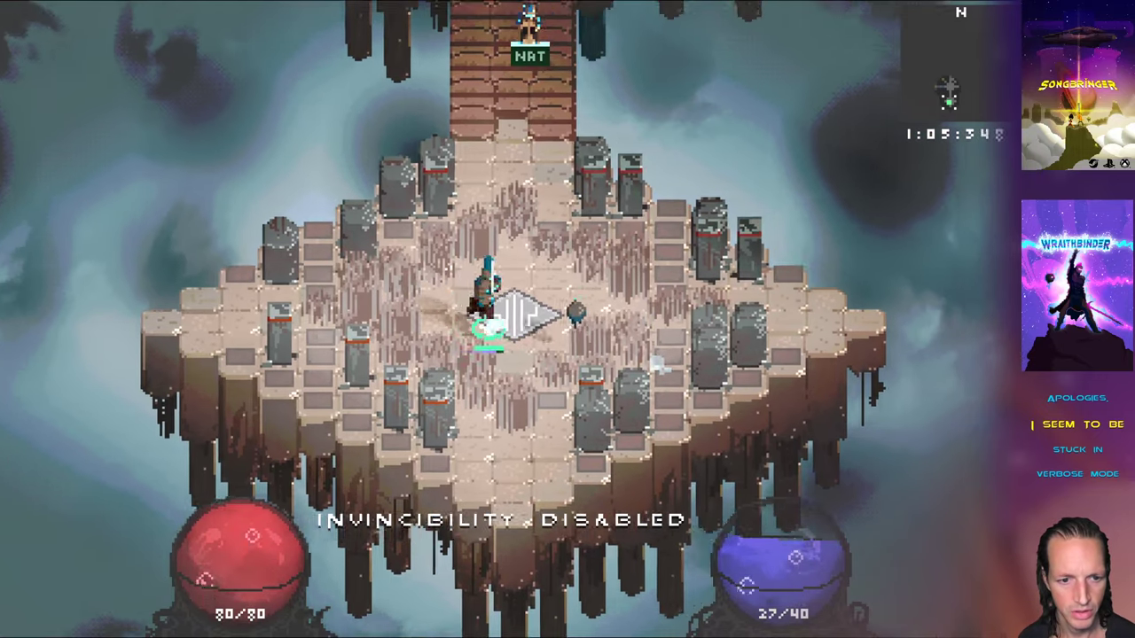
key("k")
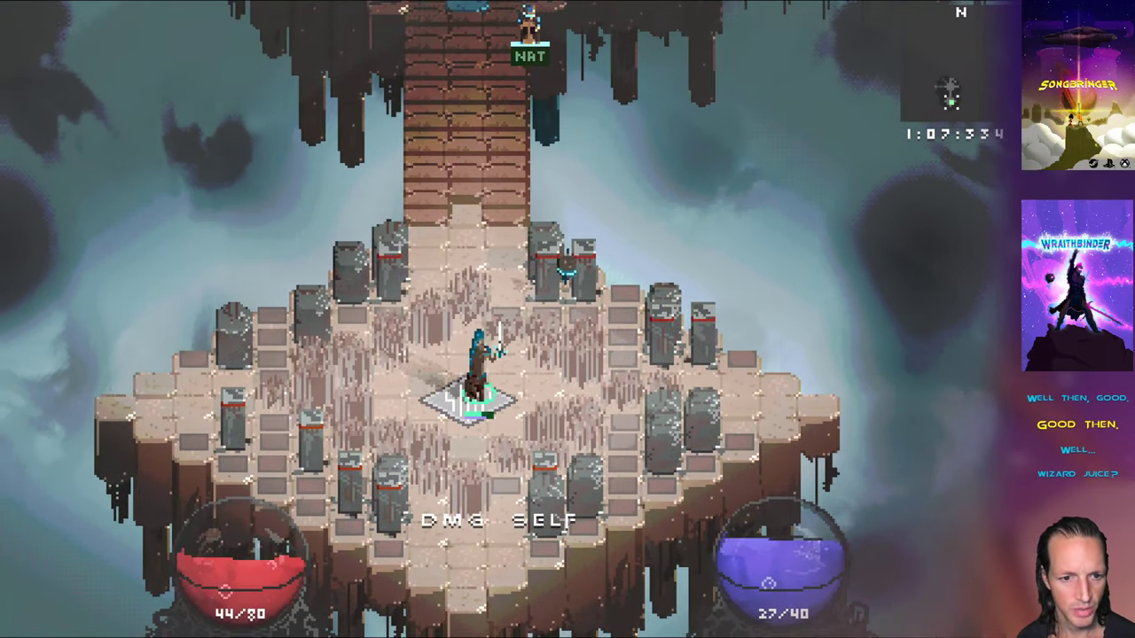
key("k")
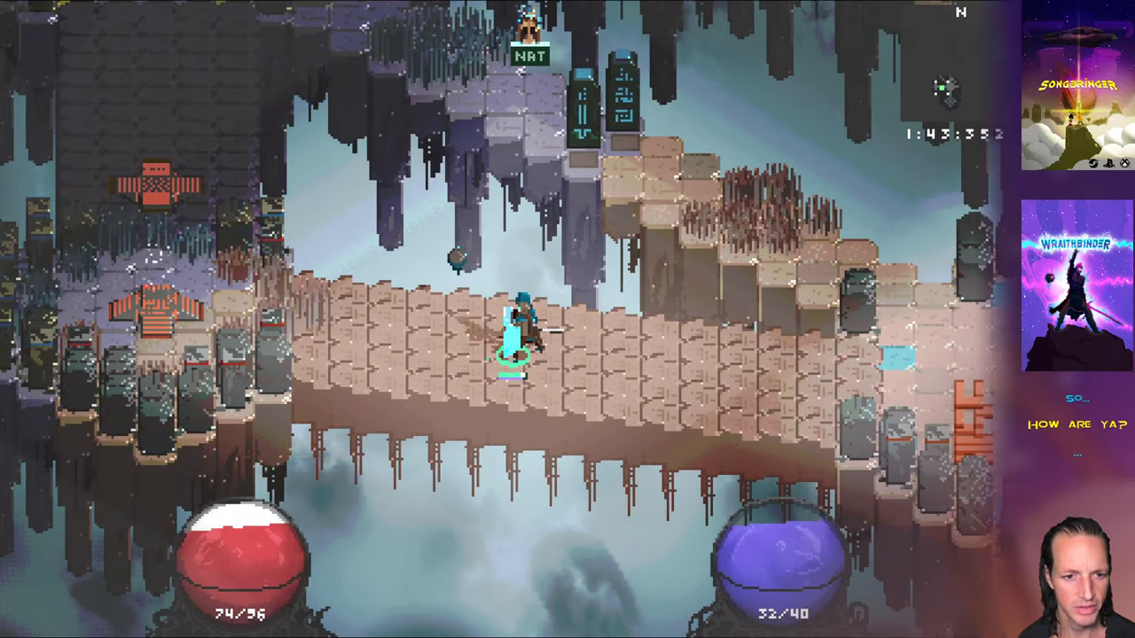
key("d")
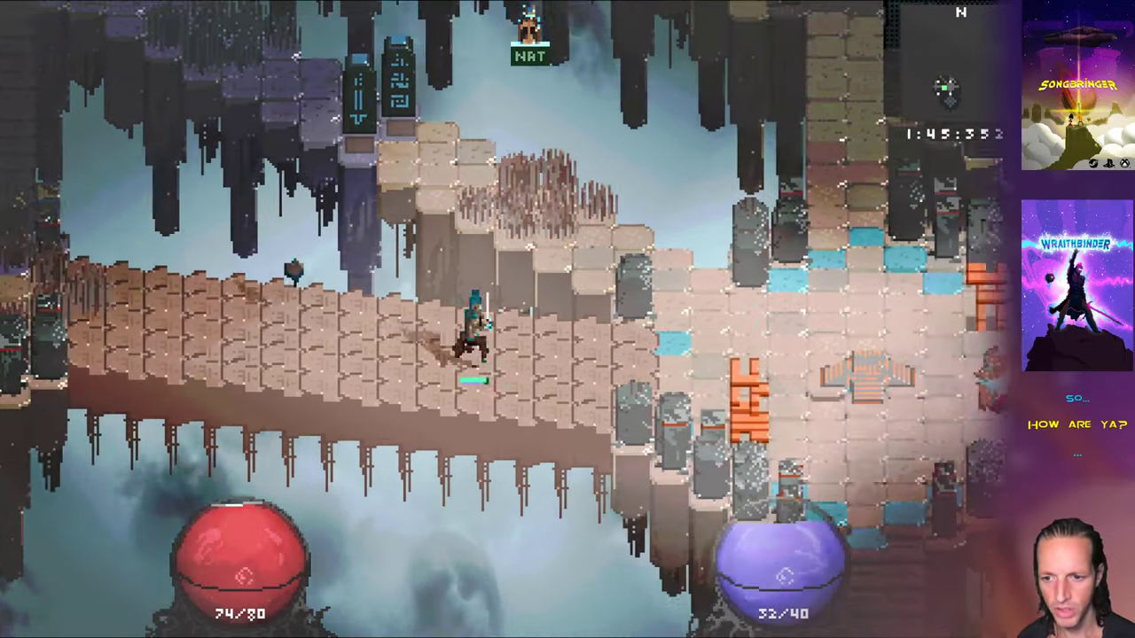
key("a")
key("d")
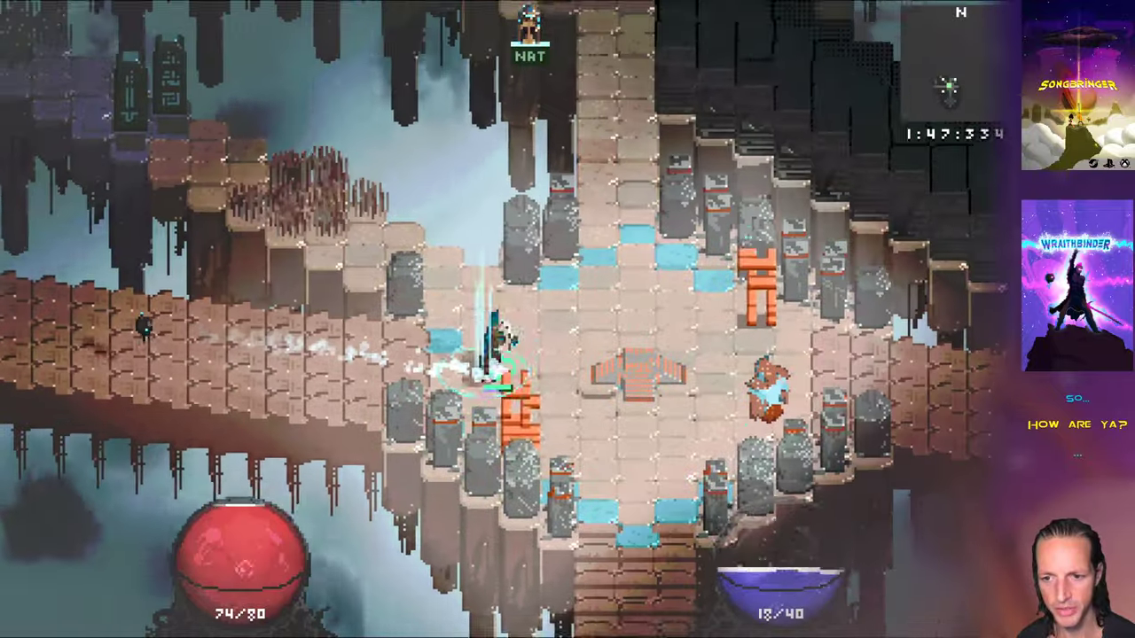
key("w")
key("a")
key("d")
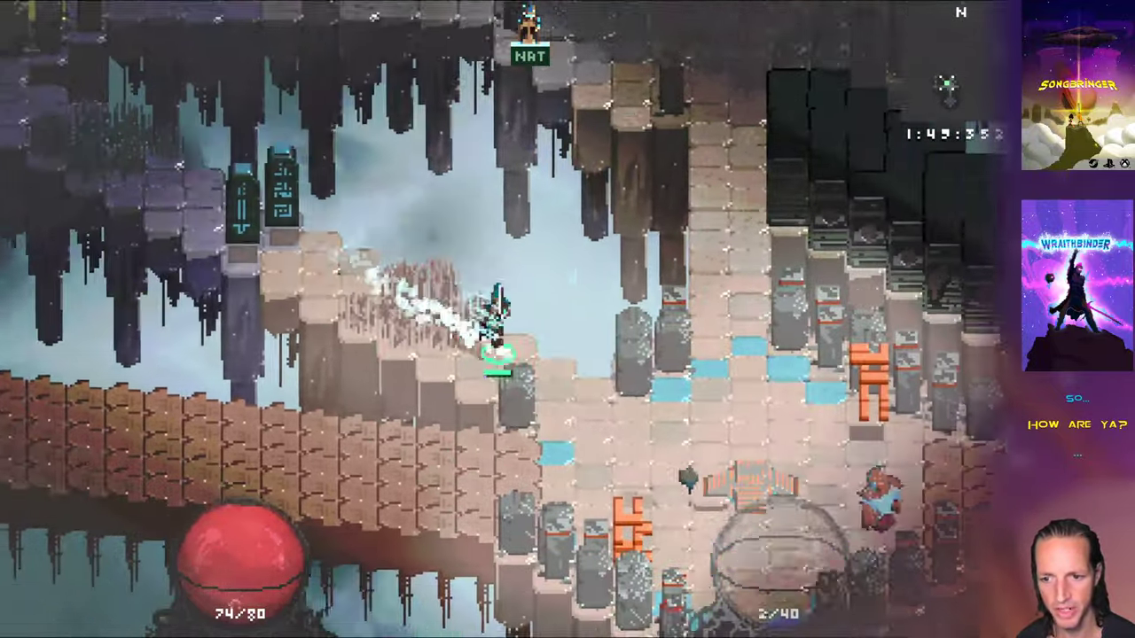
key("d")
key("s")
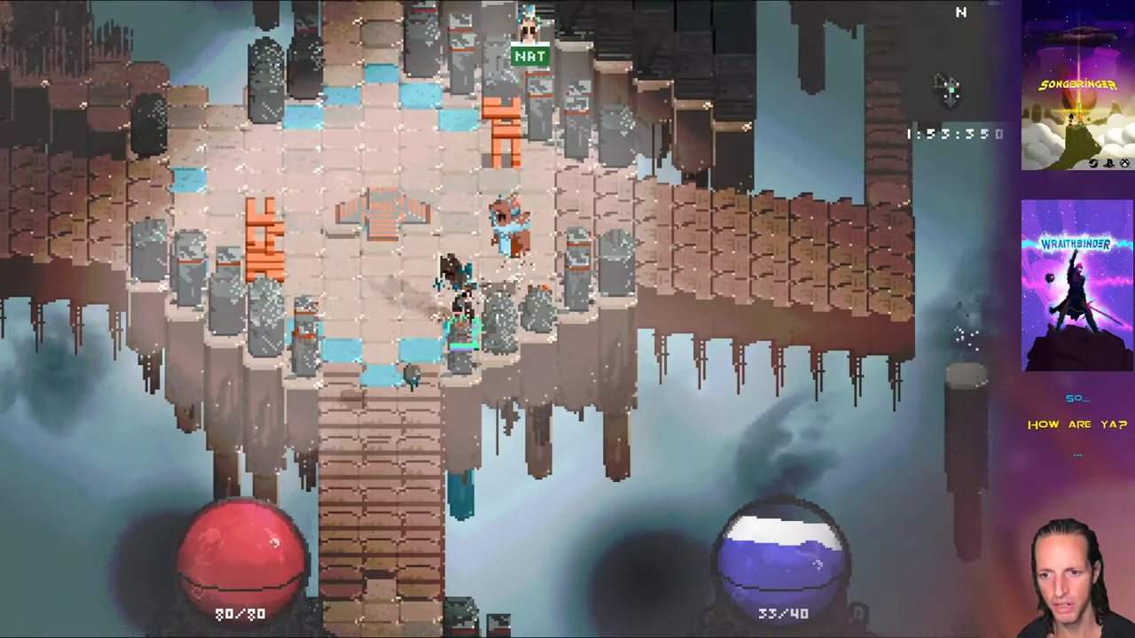
key("w")
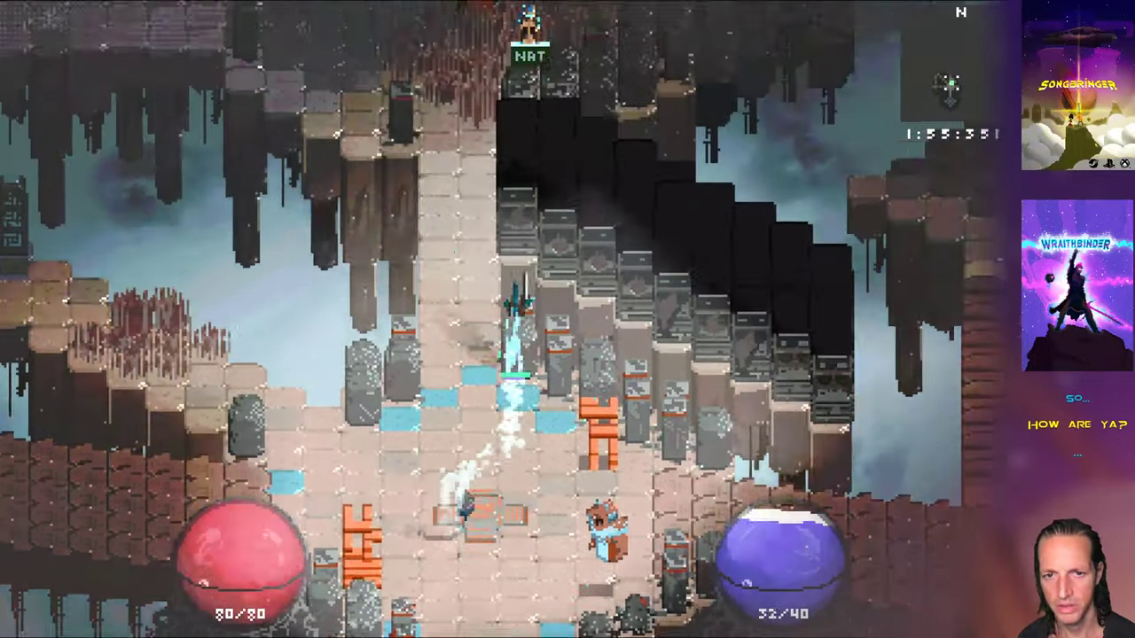
key("a")
key("a")
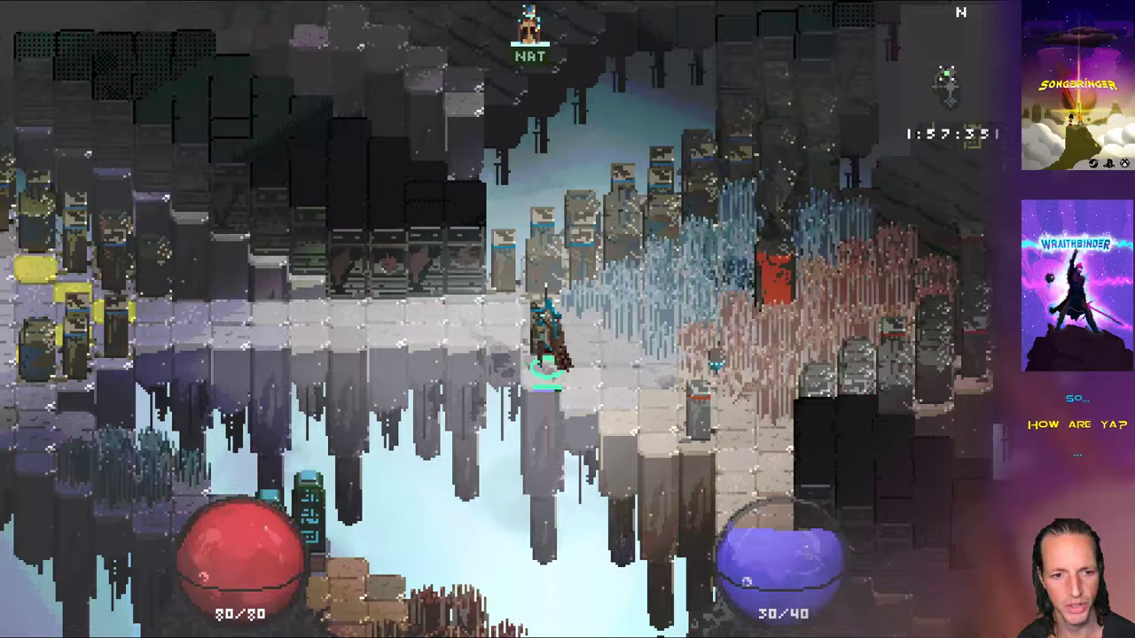
key("a")
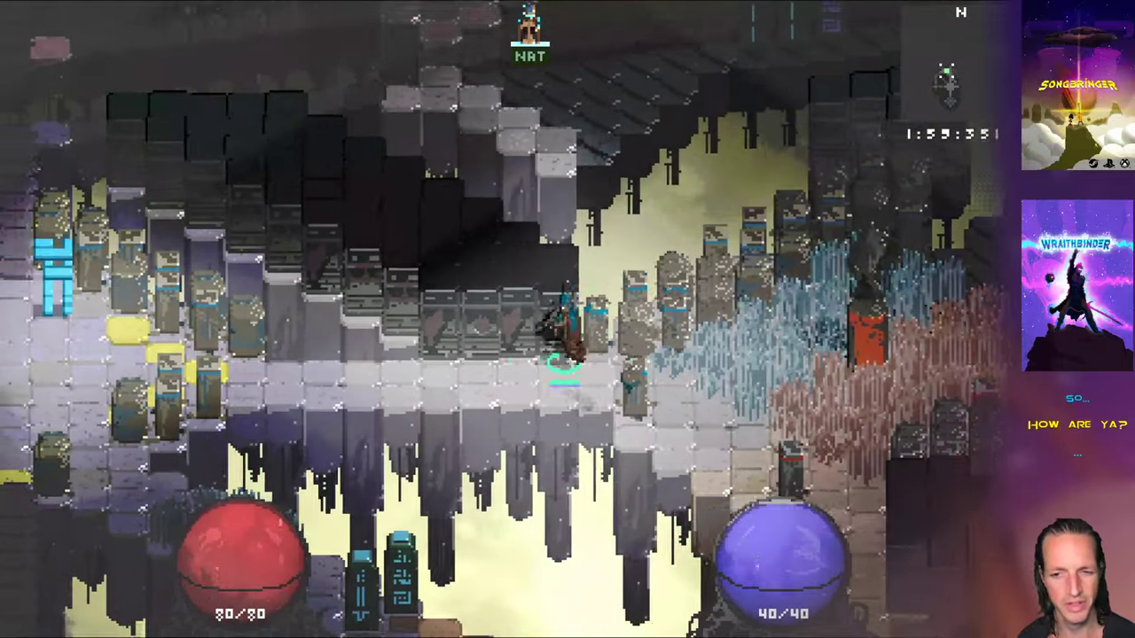
key("a")
key("d")
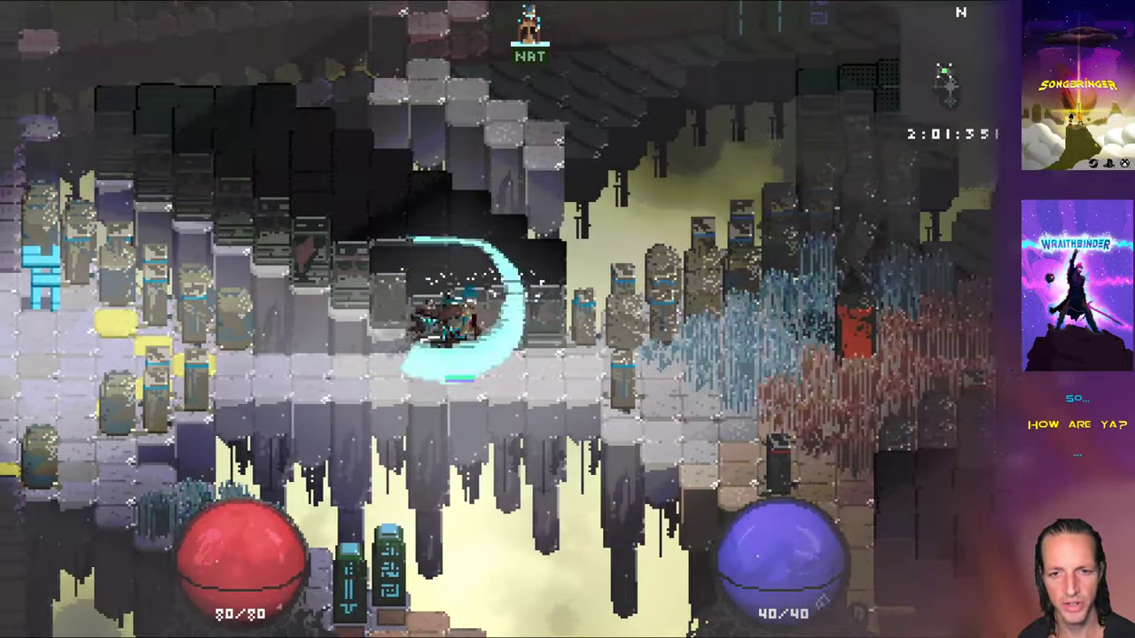
key("a")
key("a")
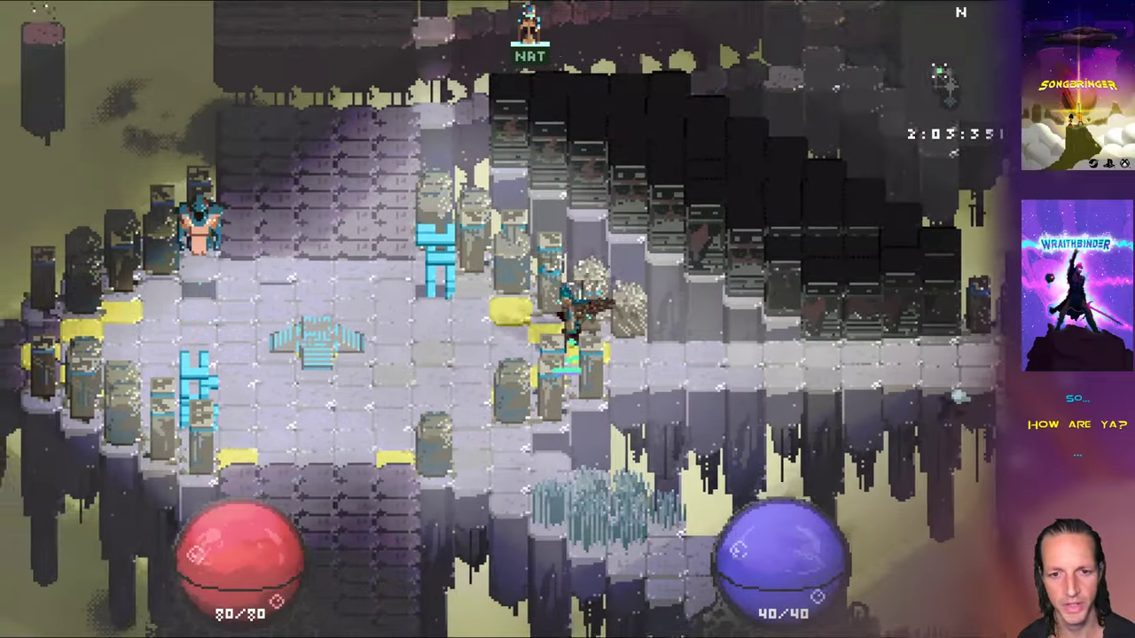
key("s")
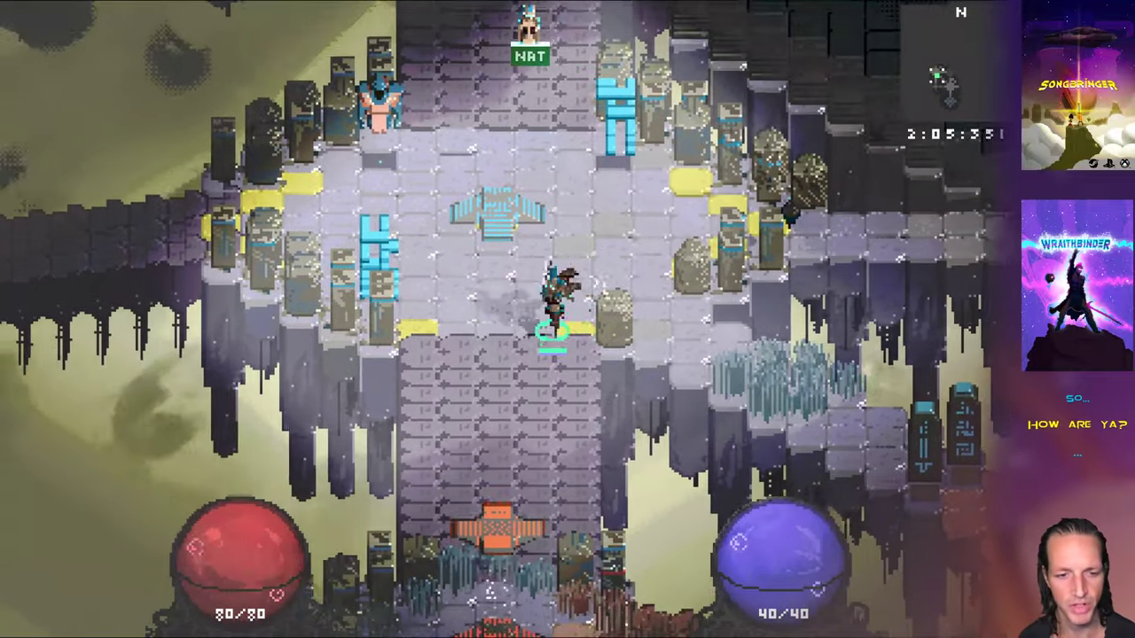
Walk the character through several game areas to watch the health and mana orbs move, and quit the game.
key("s")
key("d")
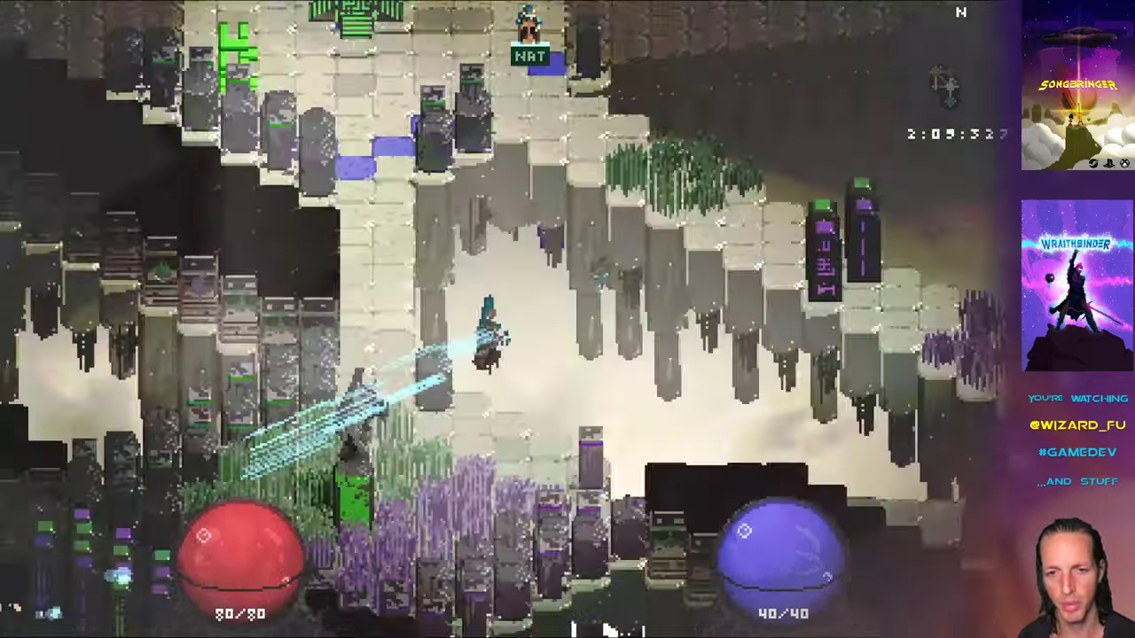
key("a")
key("s")
key("d")
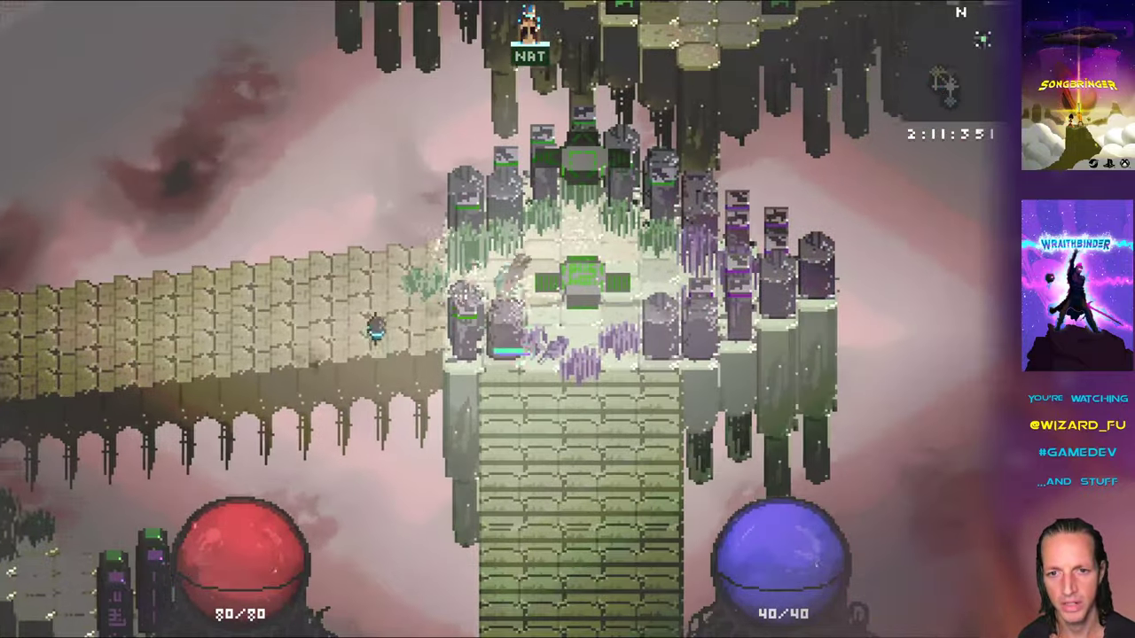
key("s")
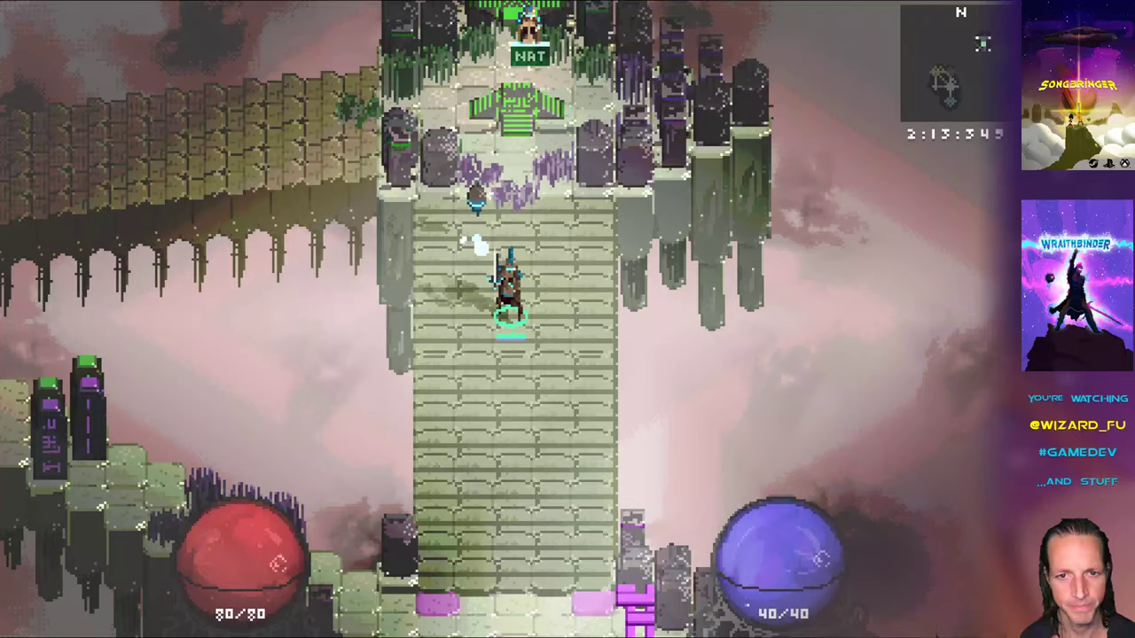
key("s")
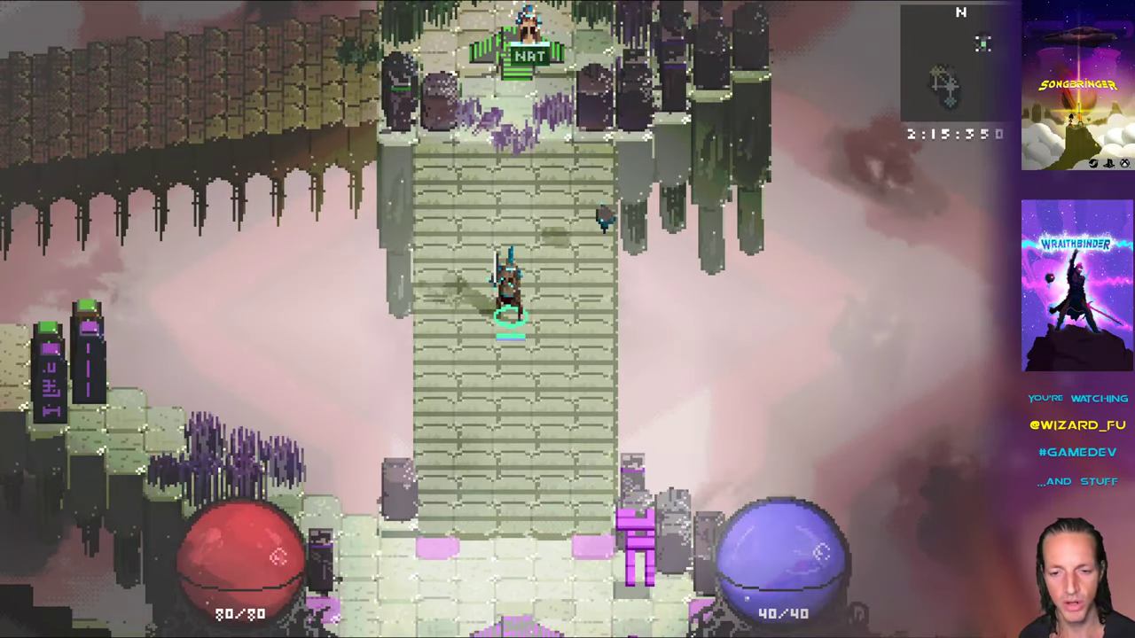
key("super+q")
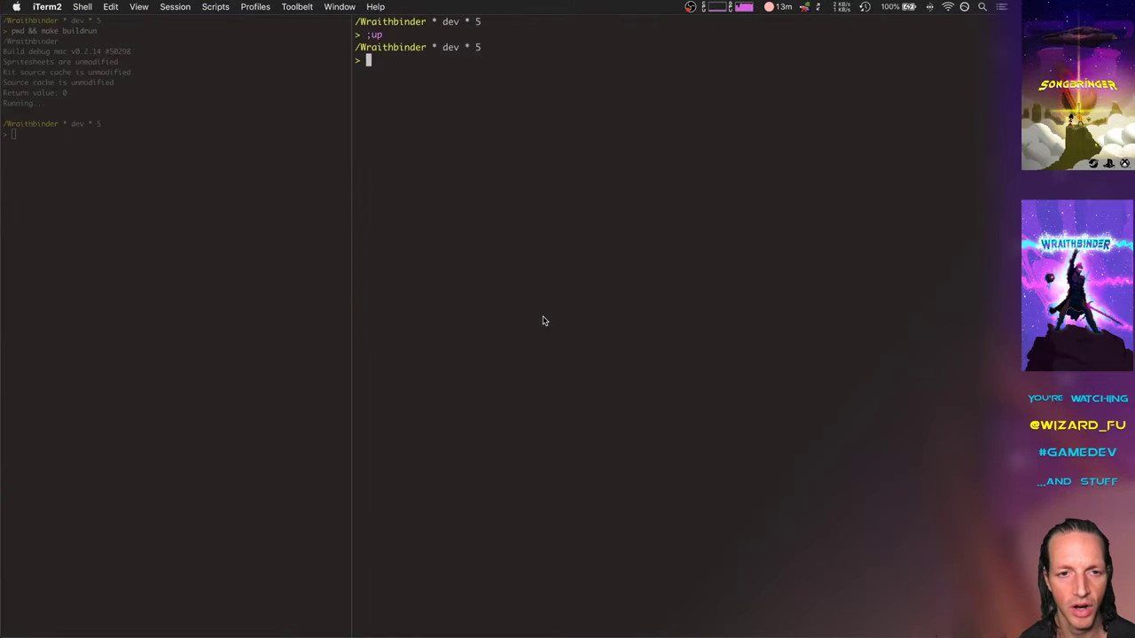
Switch to Photoshop and review the three animation frames of Bauble.psd, dismissing the Backblaze disk space notification.
key("super+Tab")
key("super+Tab")
key("super+Tab")
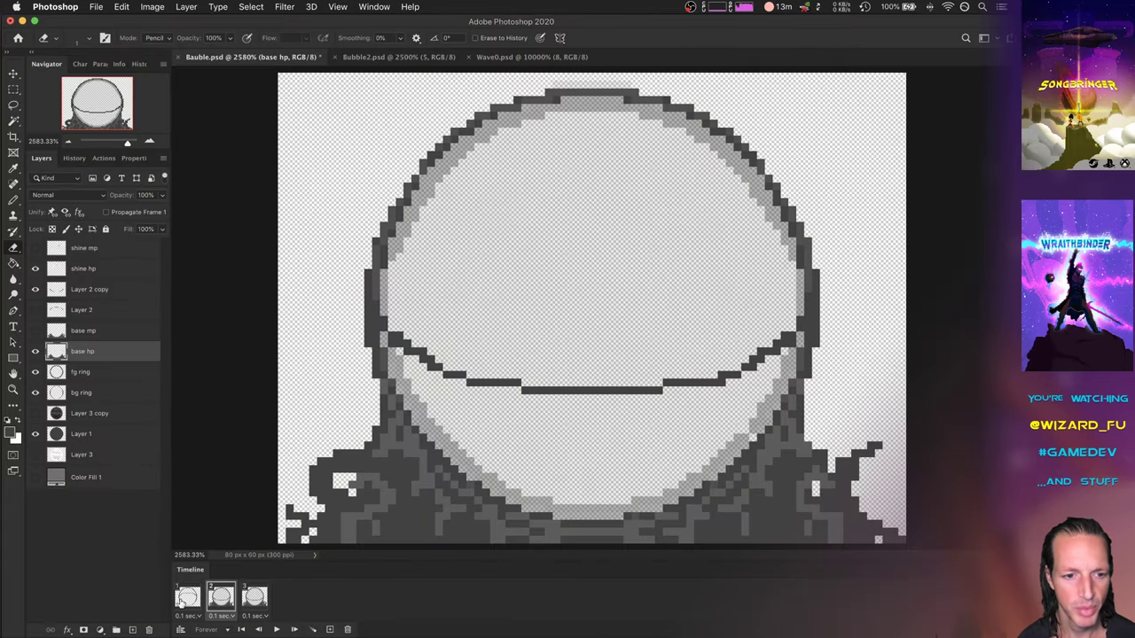
left_click(186, 597)
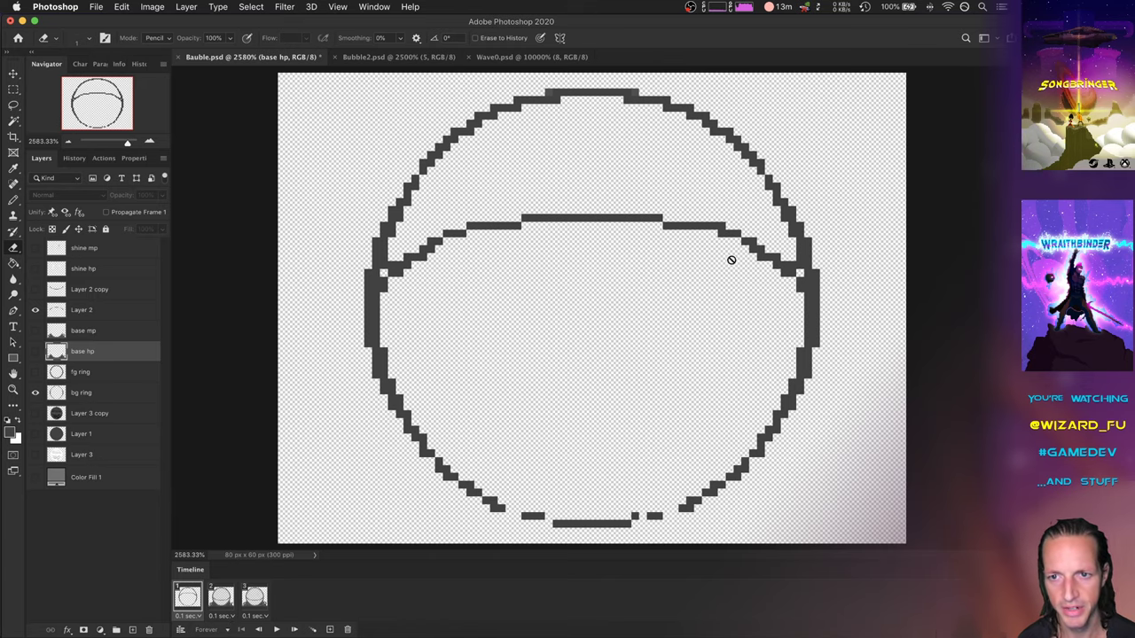
left_click(227, 606)
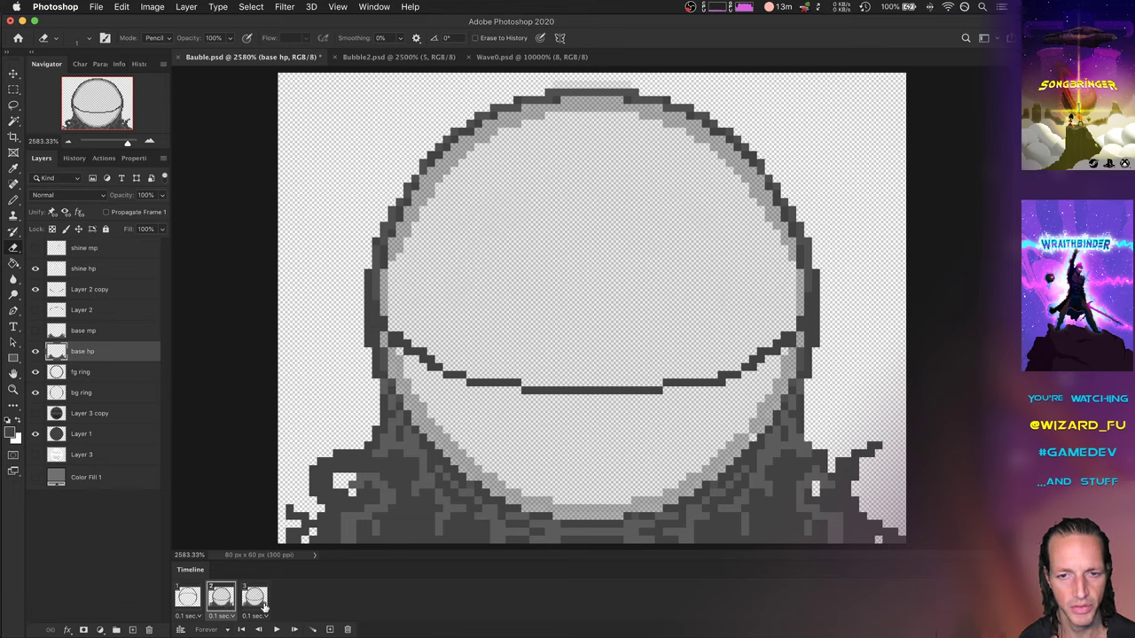
left_click(257, 603)
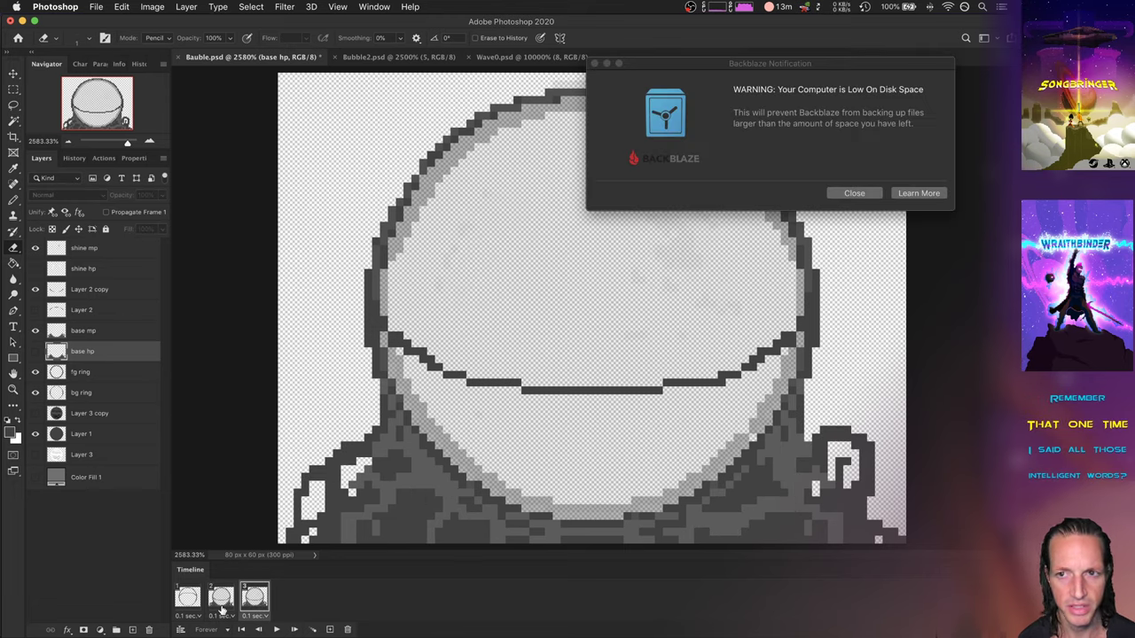
left_click(843, 196)
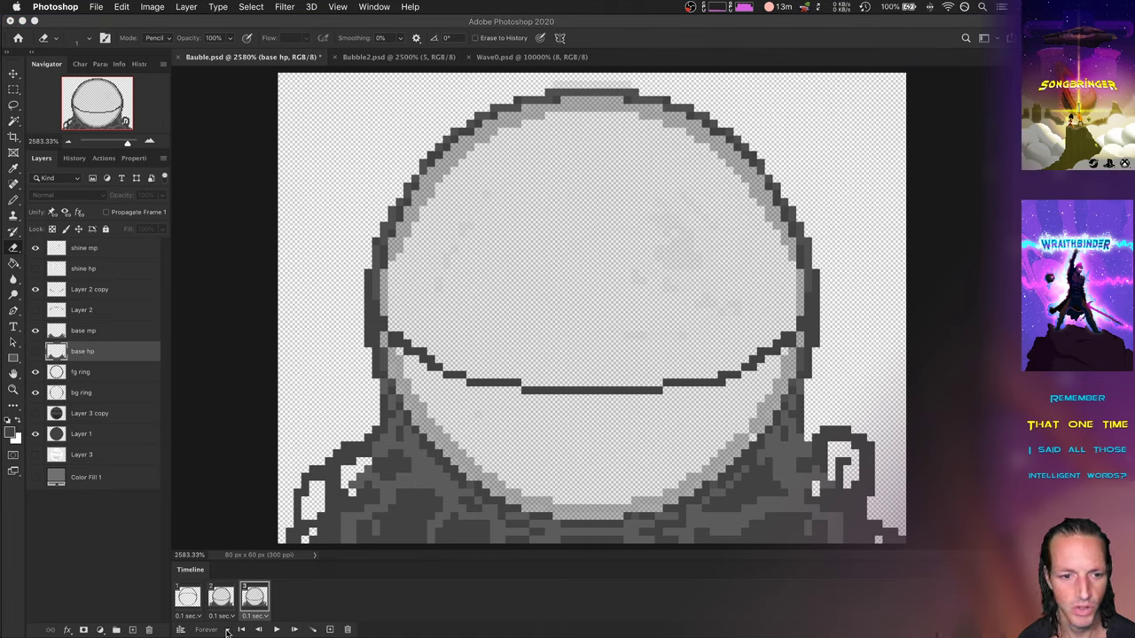
left_click(220, 598)
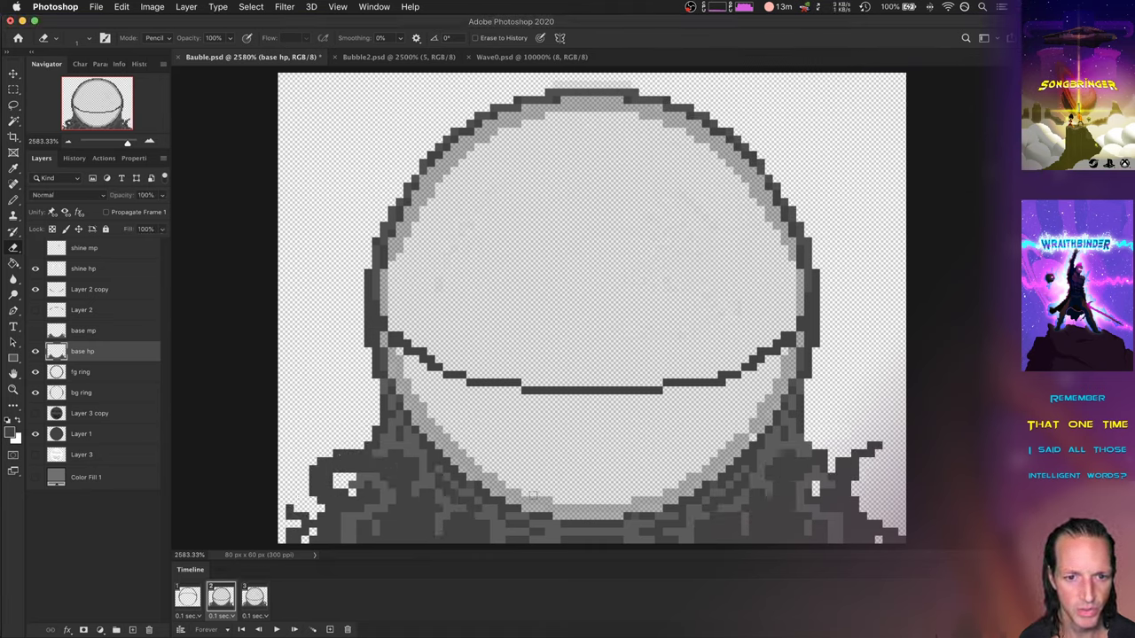
Show the Color Fill 1 layer behind the orb artwork in Bauble.psd, check all three frames against it, and save the file.
left_click(253, 598)
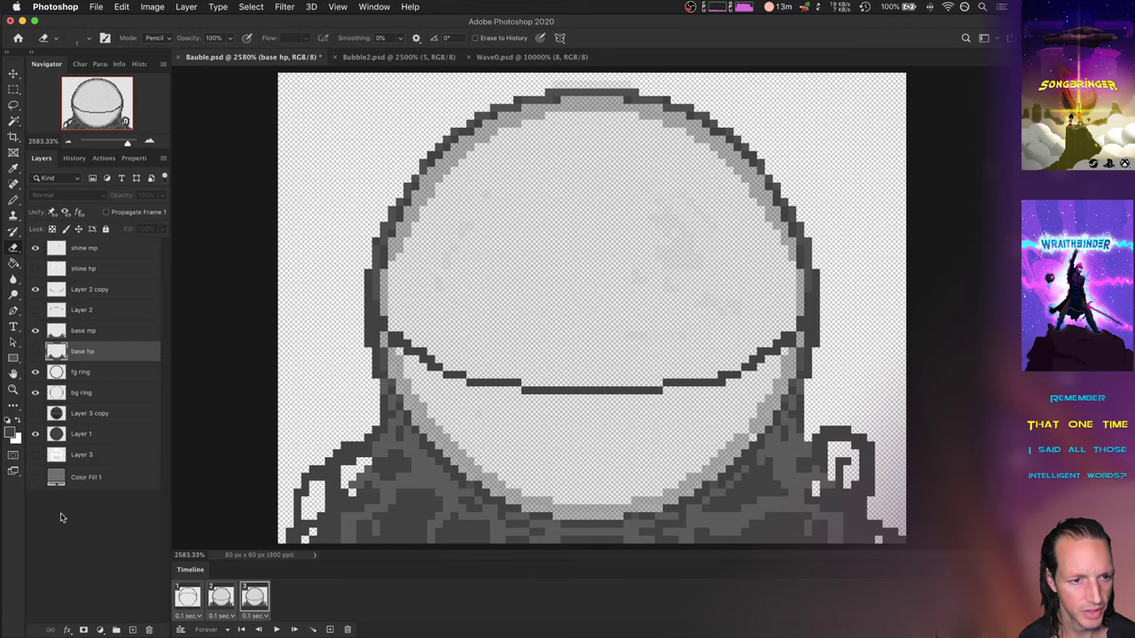
left_click(35, 480)
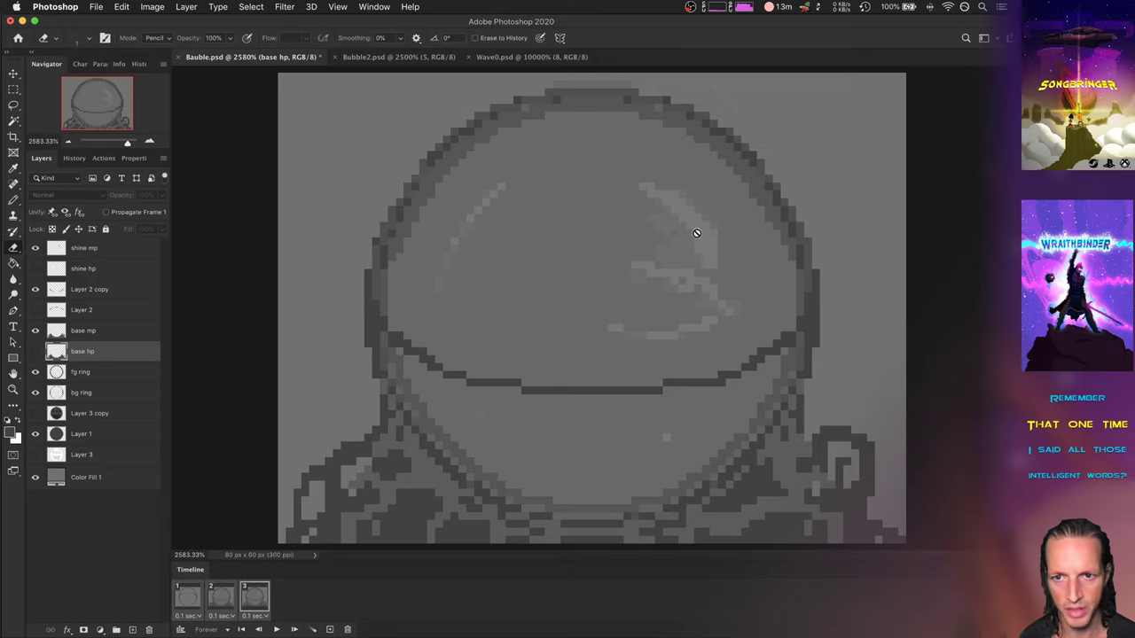
left_click(222, 599)
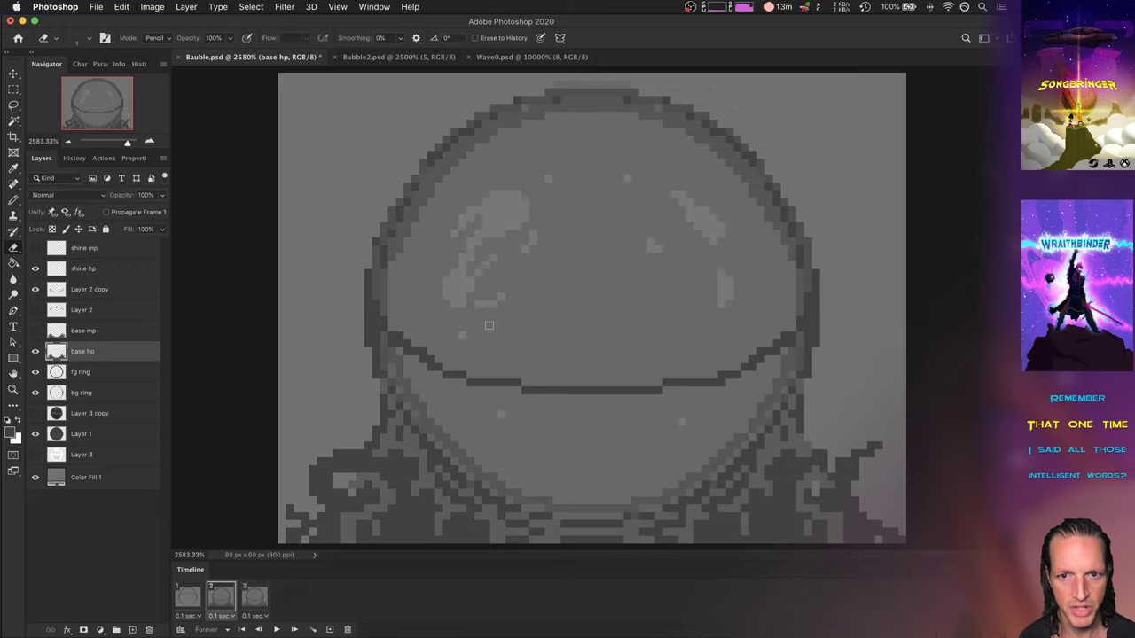
left_click(187, 600)
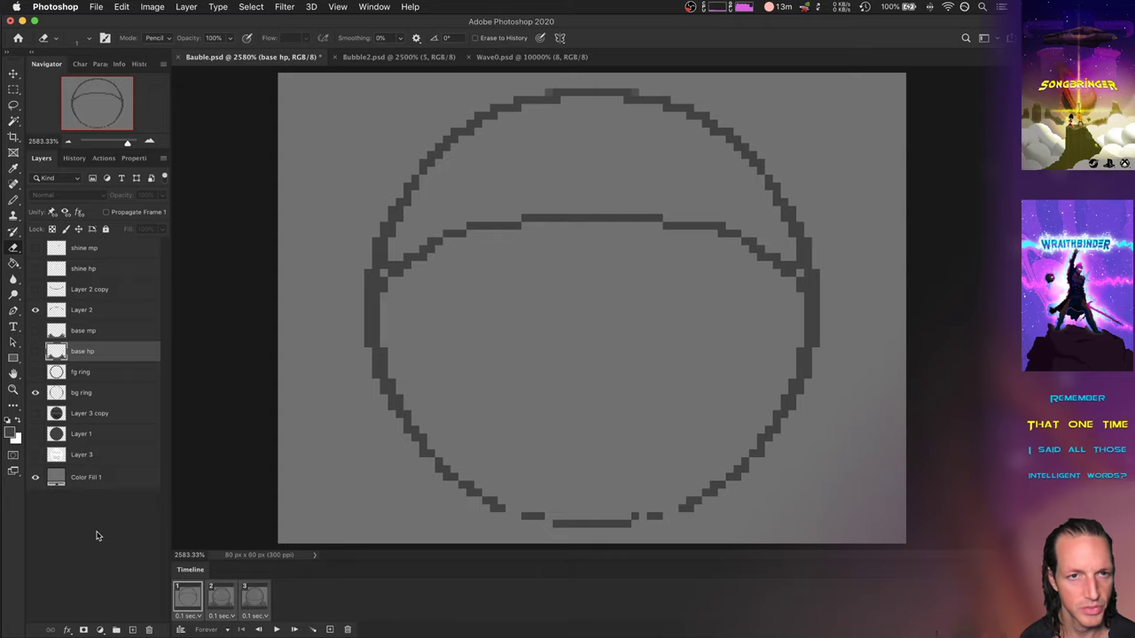
key("super+s")
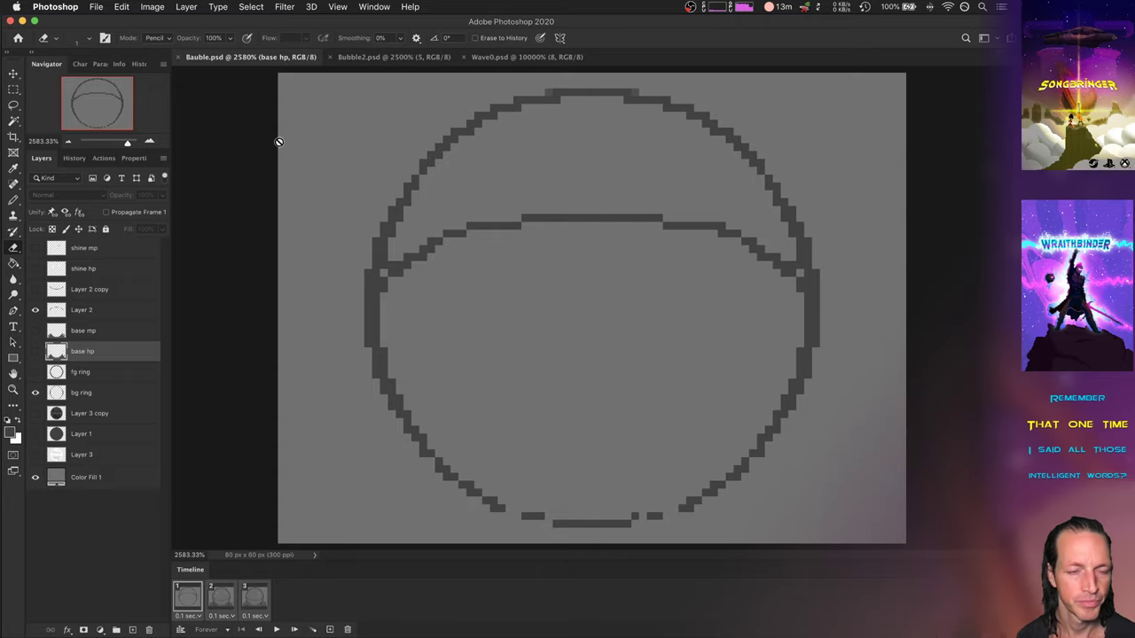
Compare Bauble.psd's second frame with Bubble2.psd, and play the Bubble2.psd bubble animation from its first frame.
left_click(358, 57)
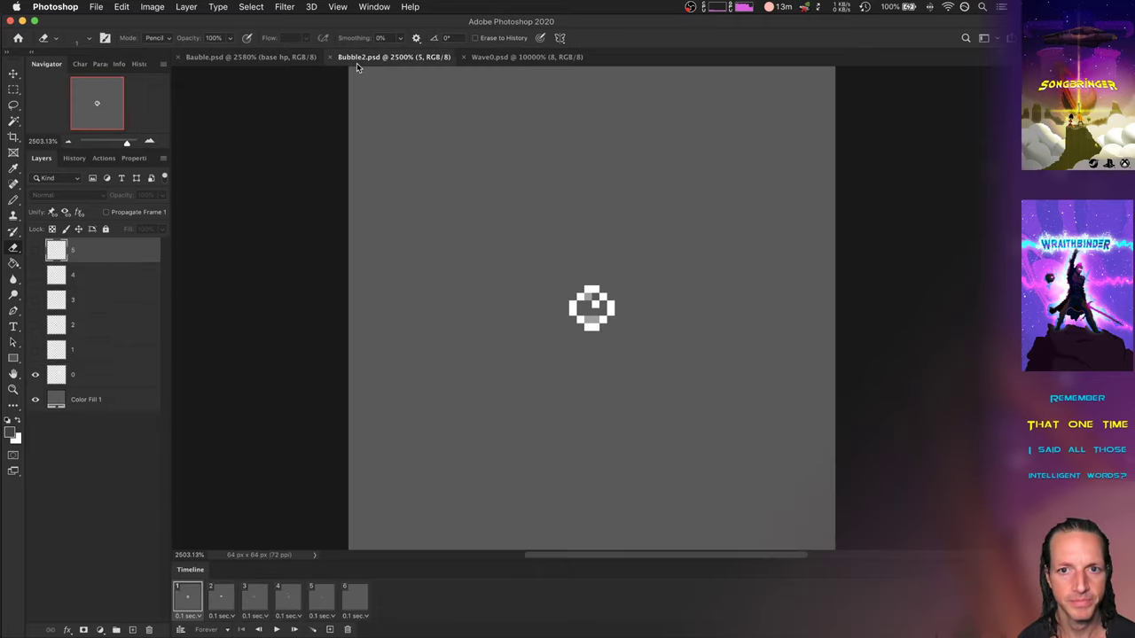
left_click(301, 57)
left_click(223, 598)
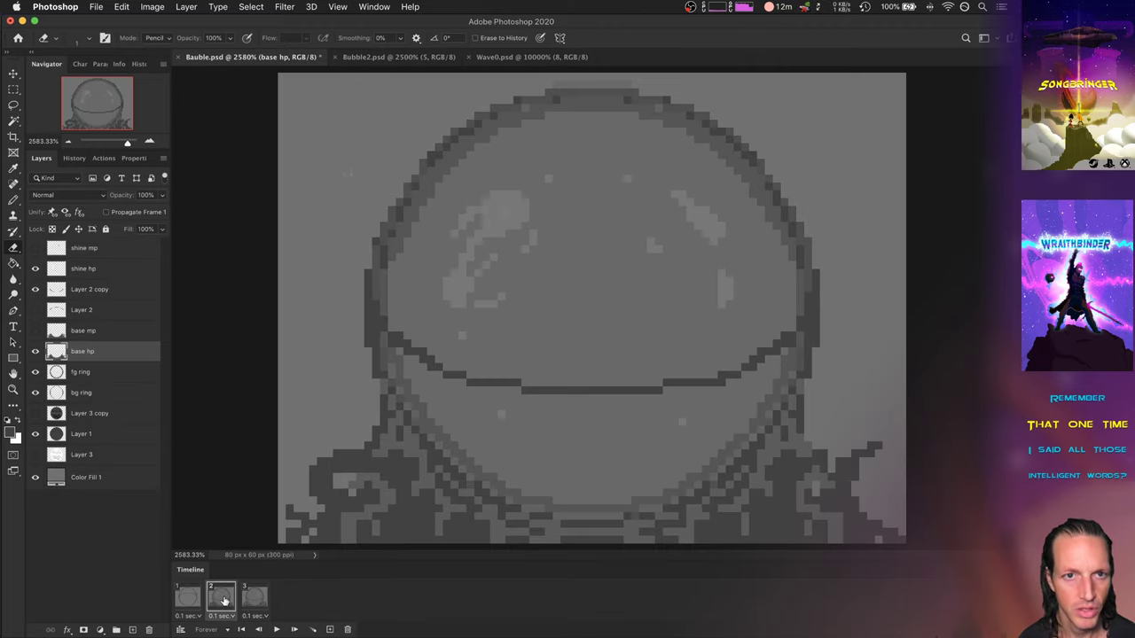
left_click(396, 58)
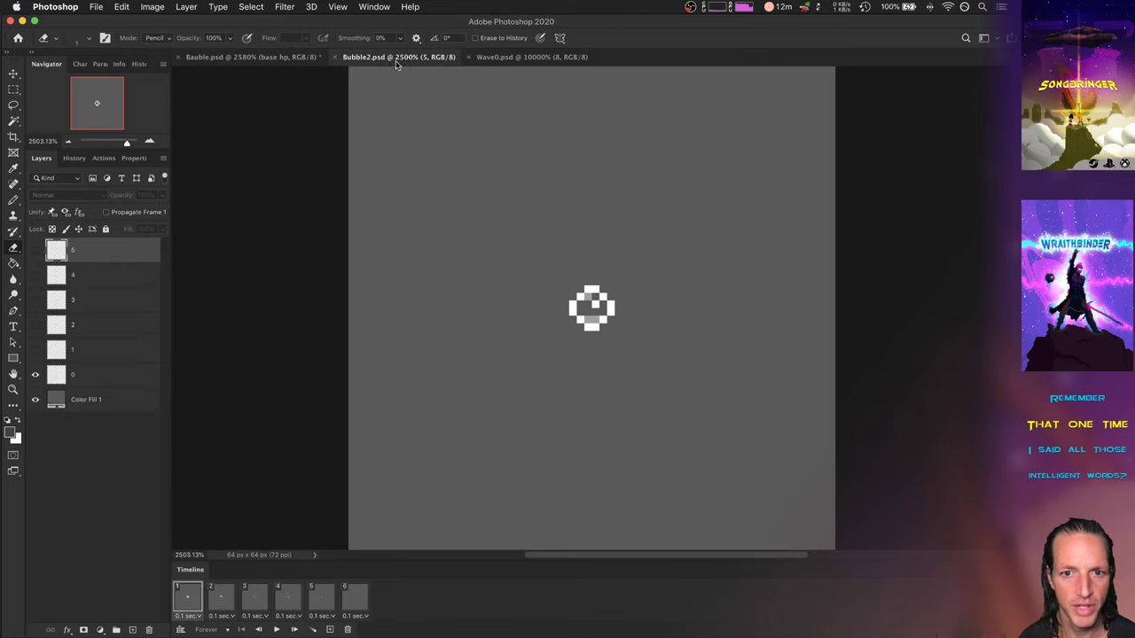
left_click(222, 598)
left_click(187, 601)
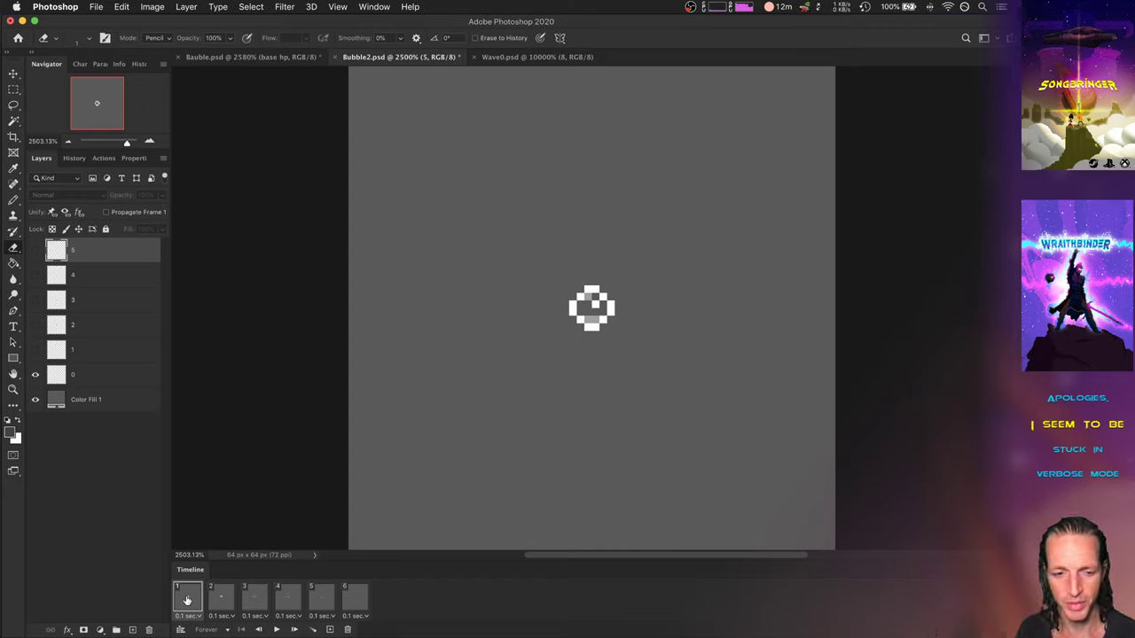
key("space")
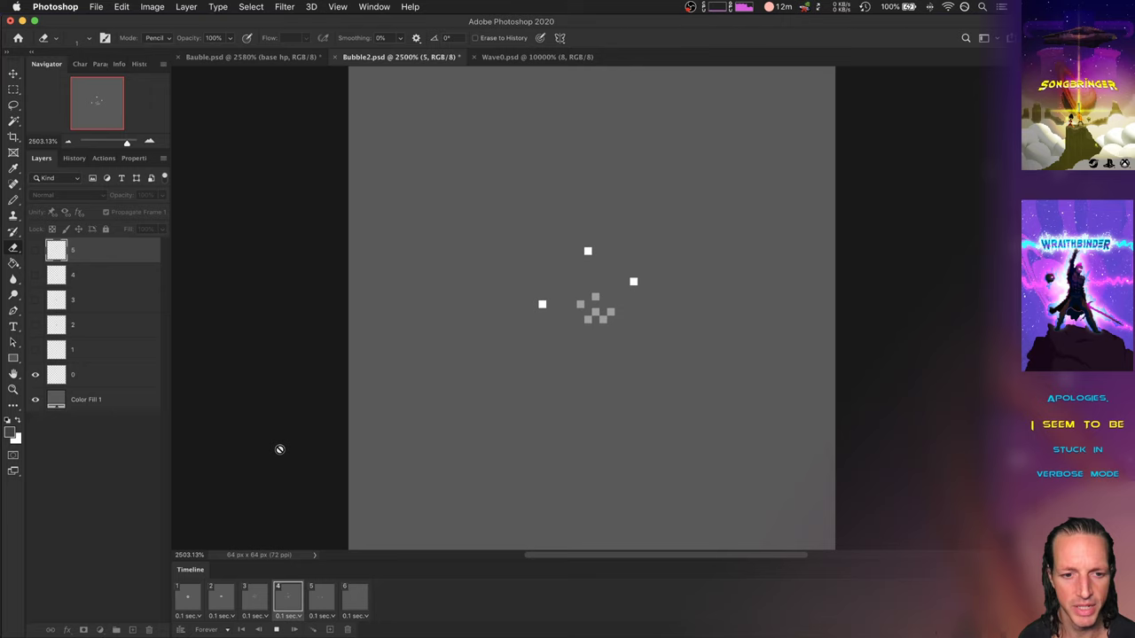
key("space")
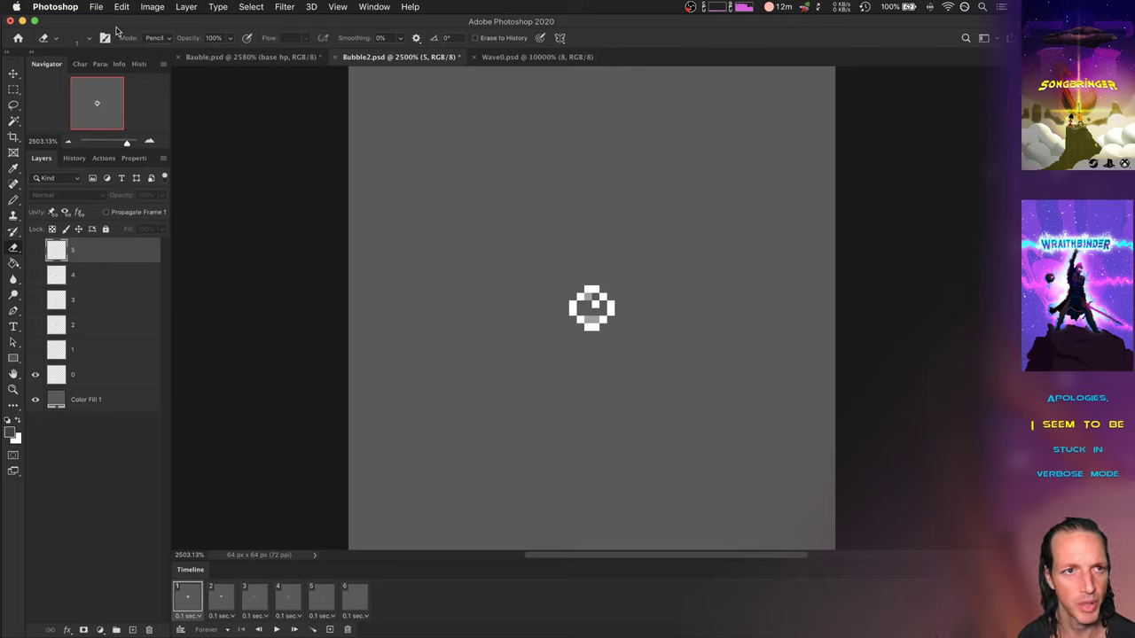
Open the recent file Bubble3.psd and play its bubble animation from the first frame.
left_click(95, 7)
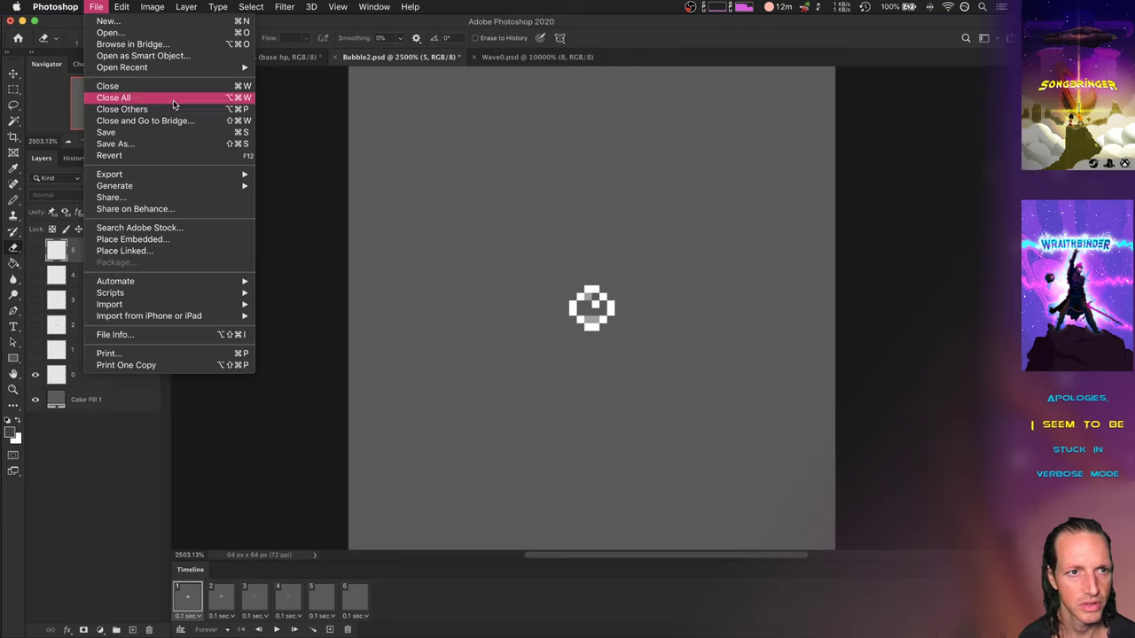
mouse_move(176, 70)
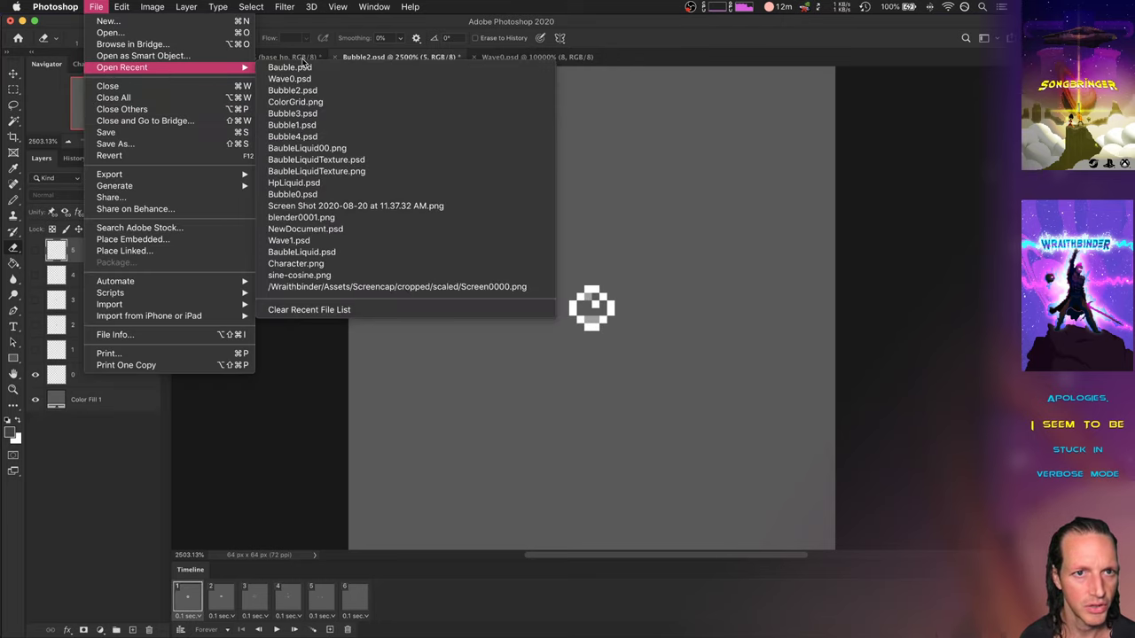
left_click(312, 115)
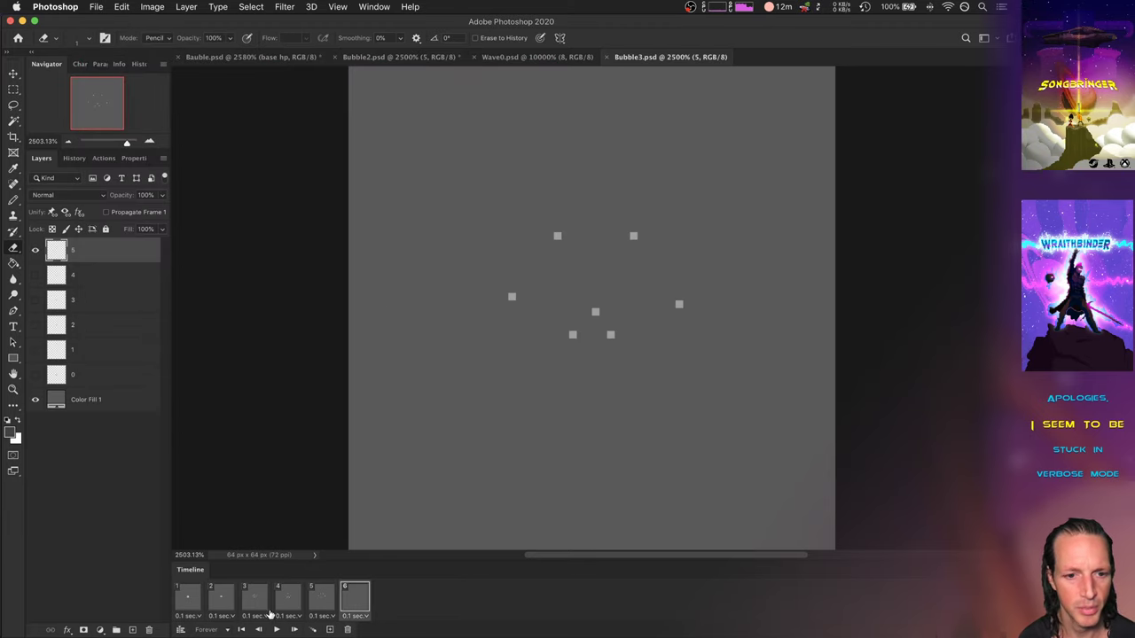
left_click(179, 603)
key("space")
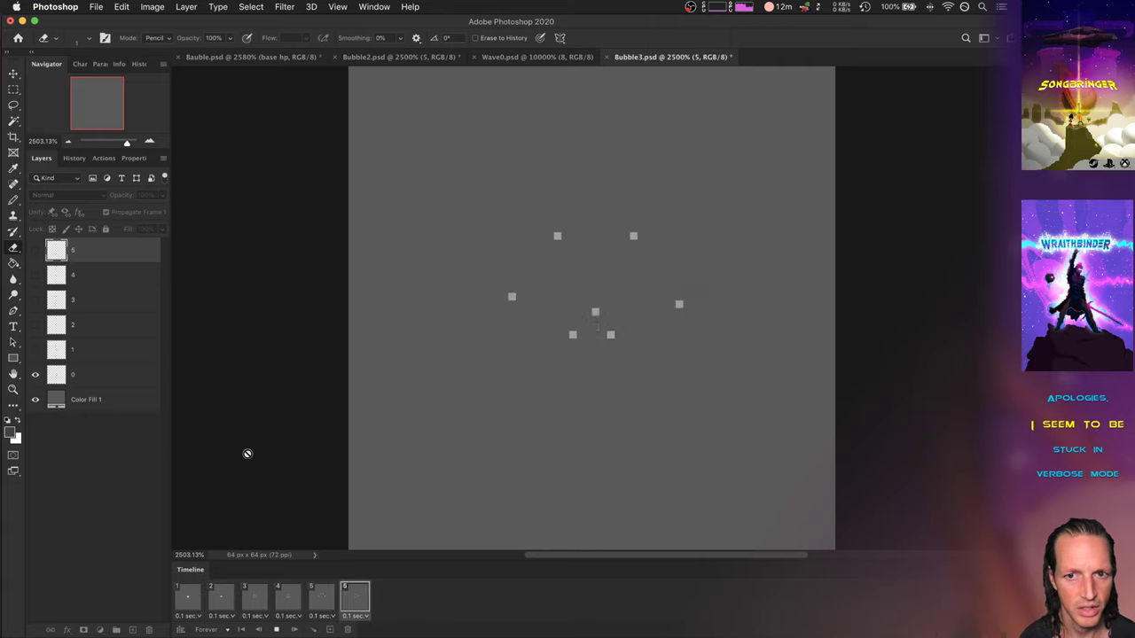
key("space")
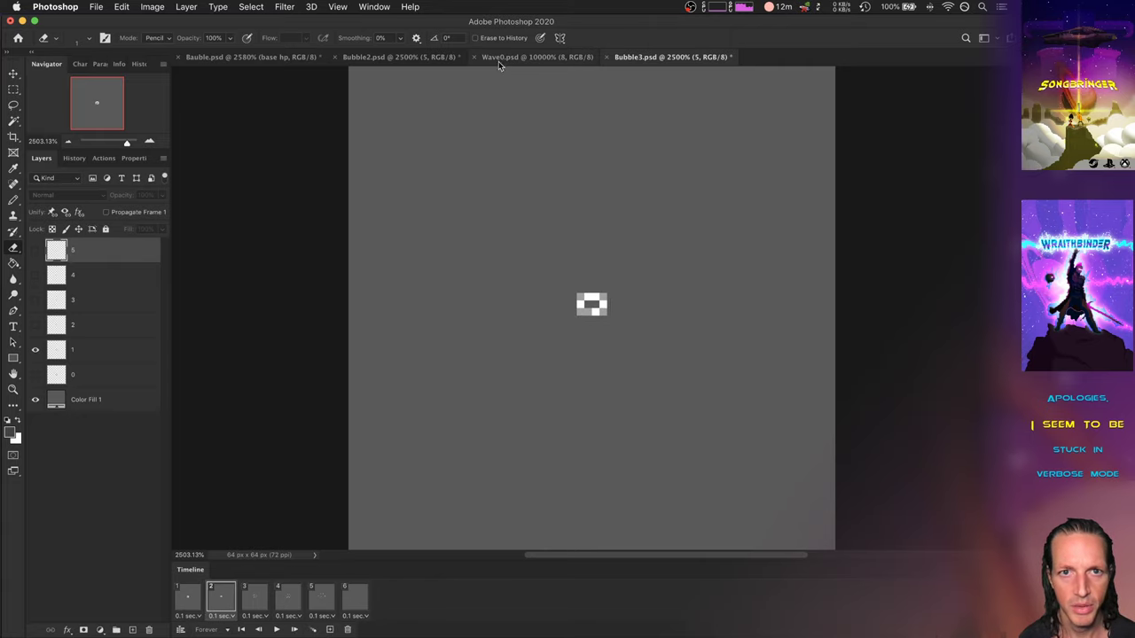
Play the Wave0.psd wave animation from its first frame and stop it.
left_click(503, 58)
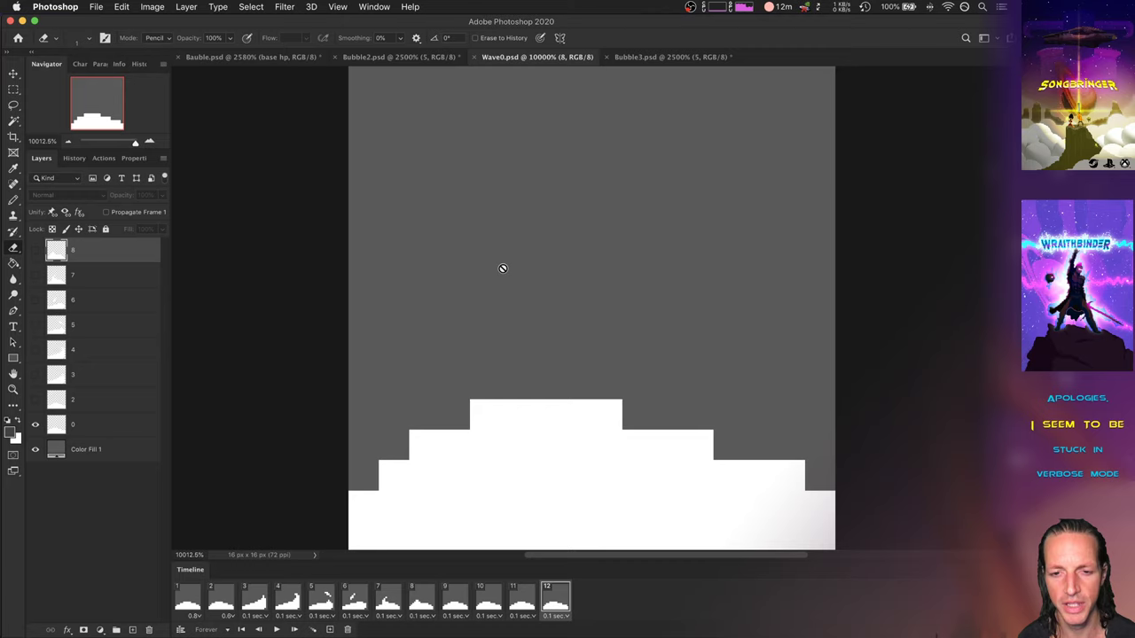
left_click(190, 602)
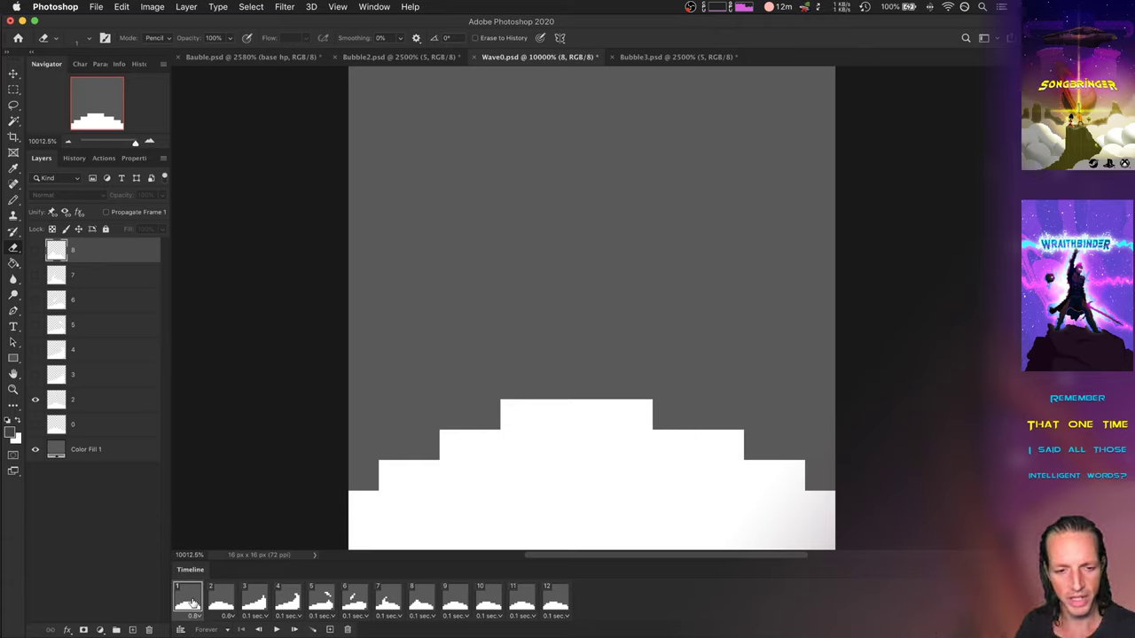
key("space")
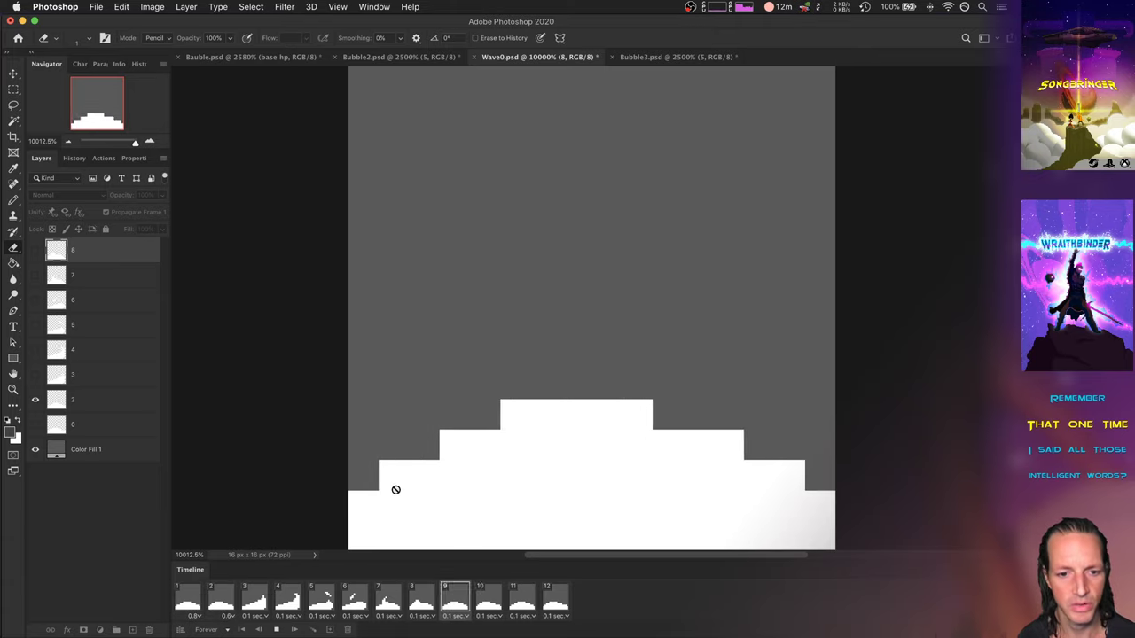
key("space")
Switch to Blender to view the textured liquid sphere in BaubleLiquid.blend.
key("super+Tab")
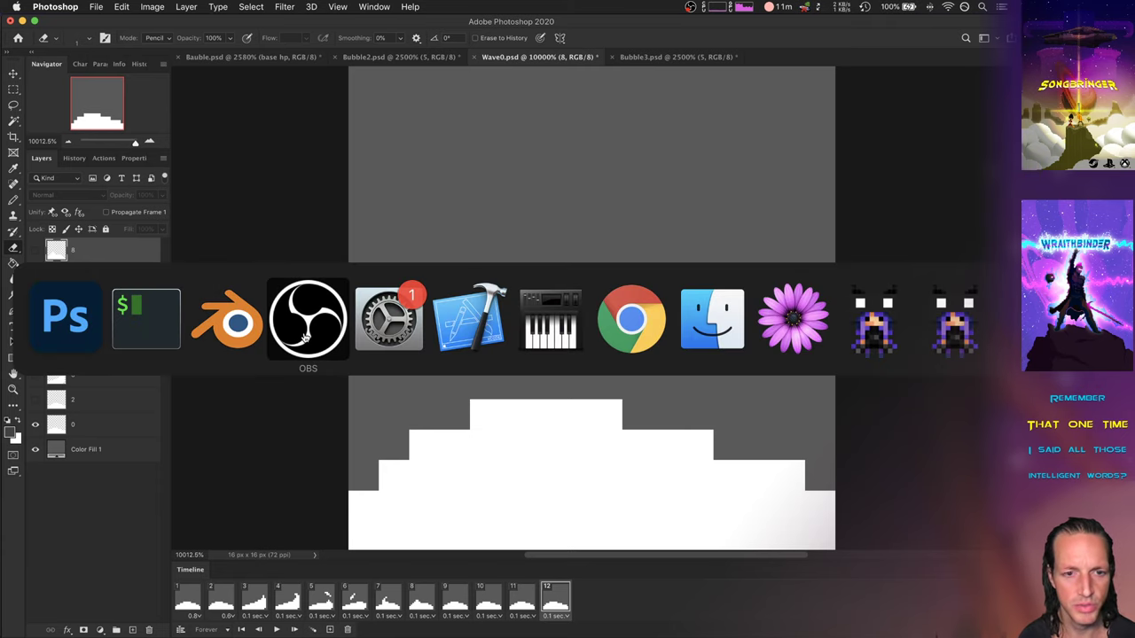
left_click(251, 339)
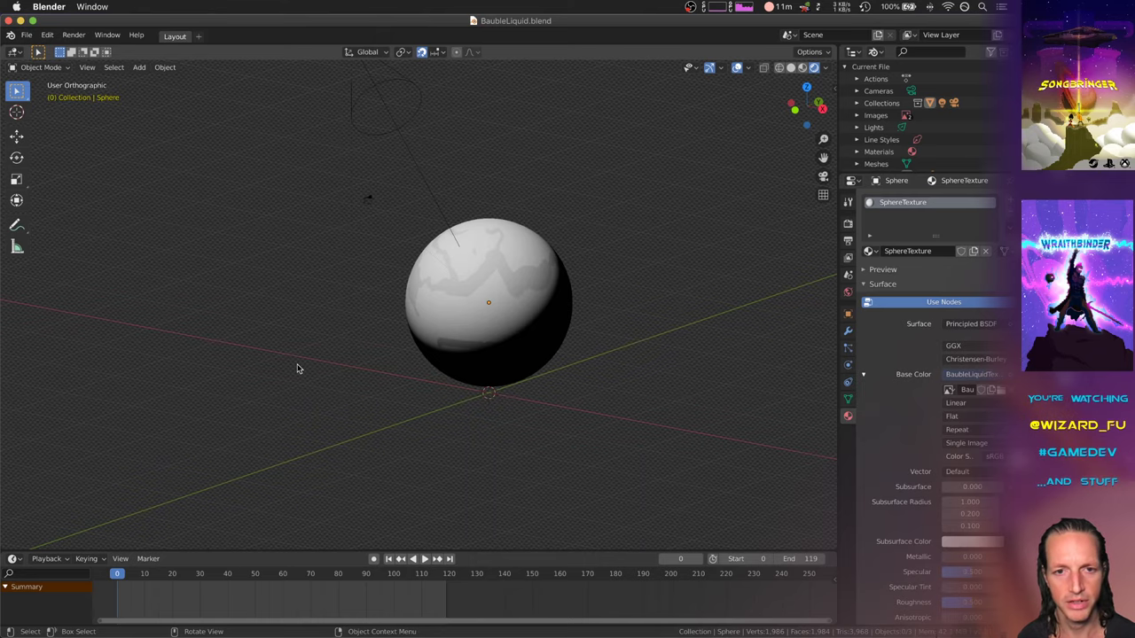
Return to iTerm, clear the terminal, and rerun the last "pwd && make buildrun" command to relaunch the game.
key("super+Tab")
left_click(218, 319, "super")
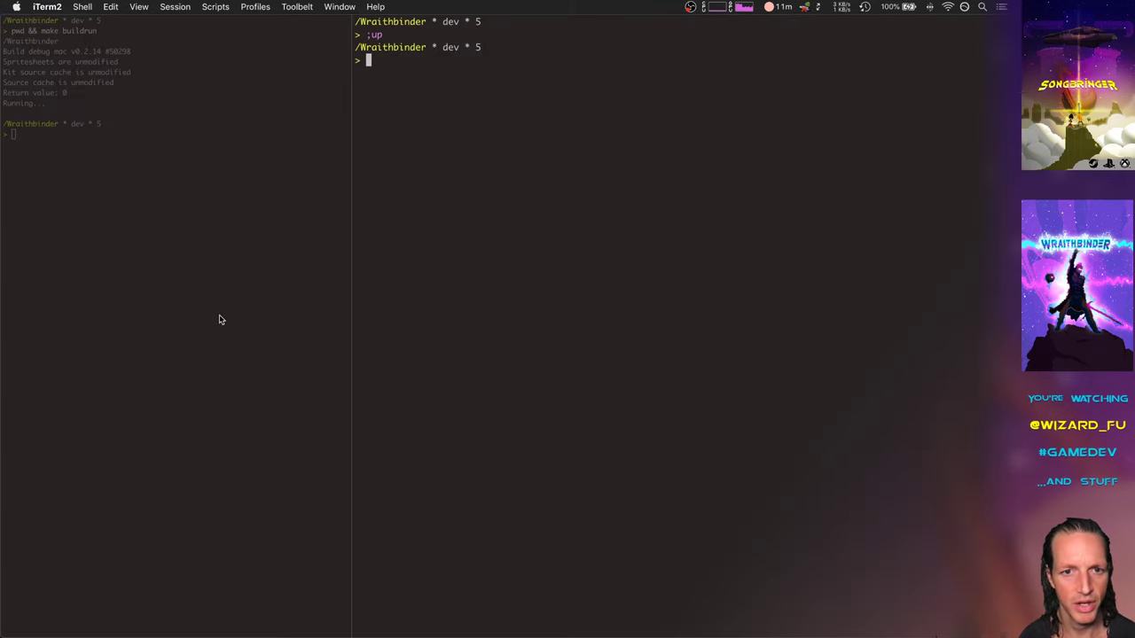
key("super+k")
key("Up")
key("Return")
key("super+]")
key("super+[")
key("super+k")
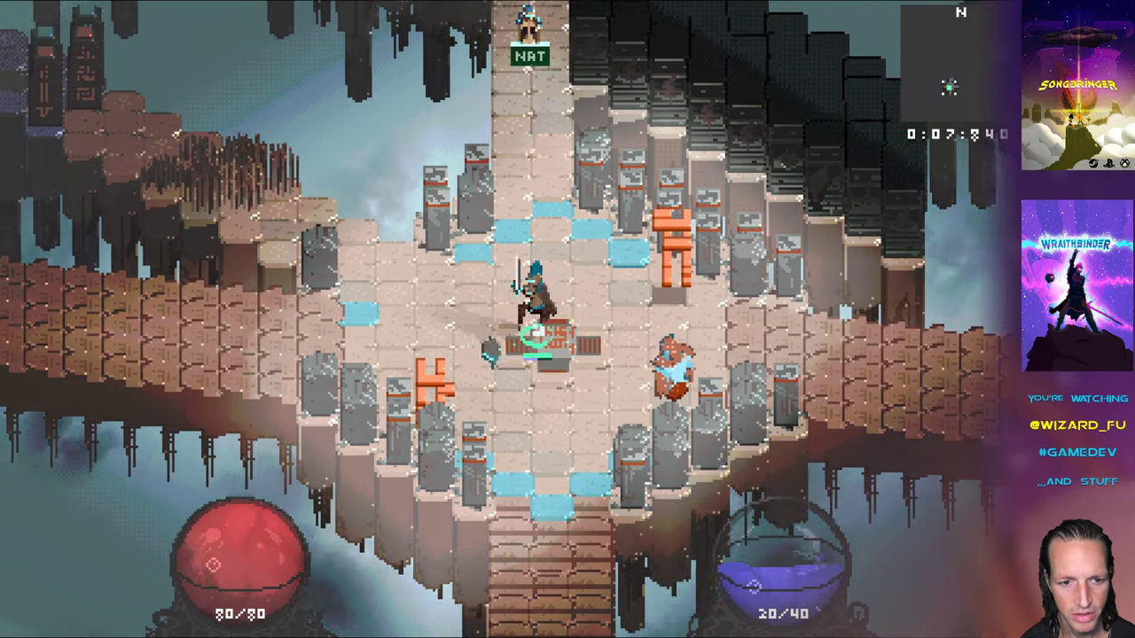
Walk the character around the central plaza to observe the liquid motion in the health and mana orbs.
key("a")
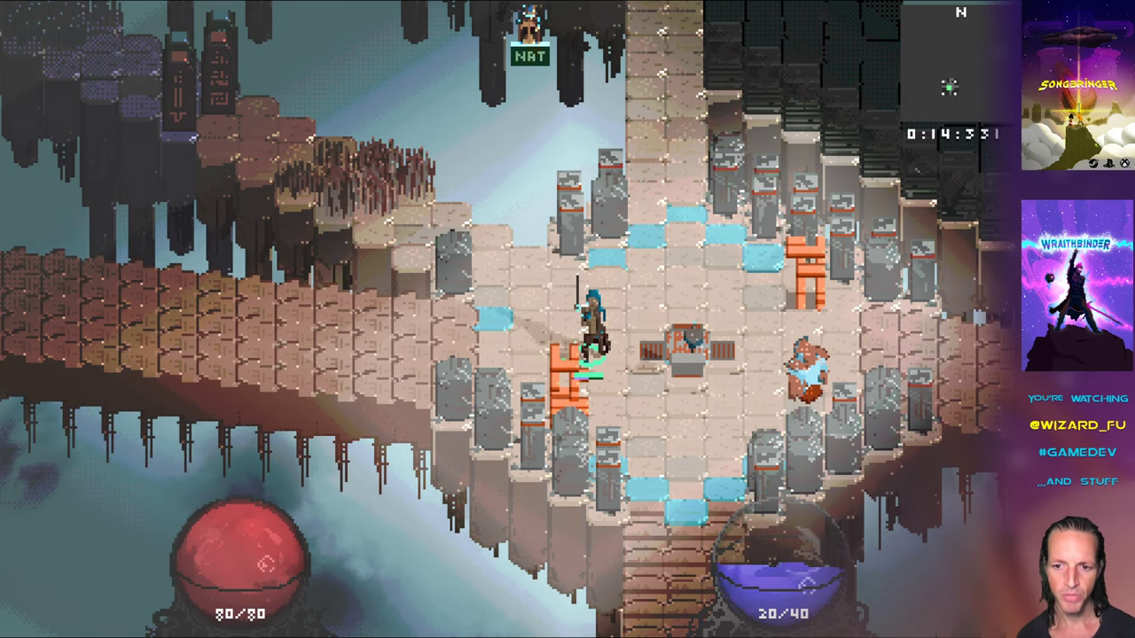
key("d")
key("s")
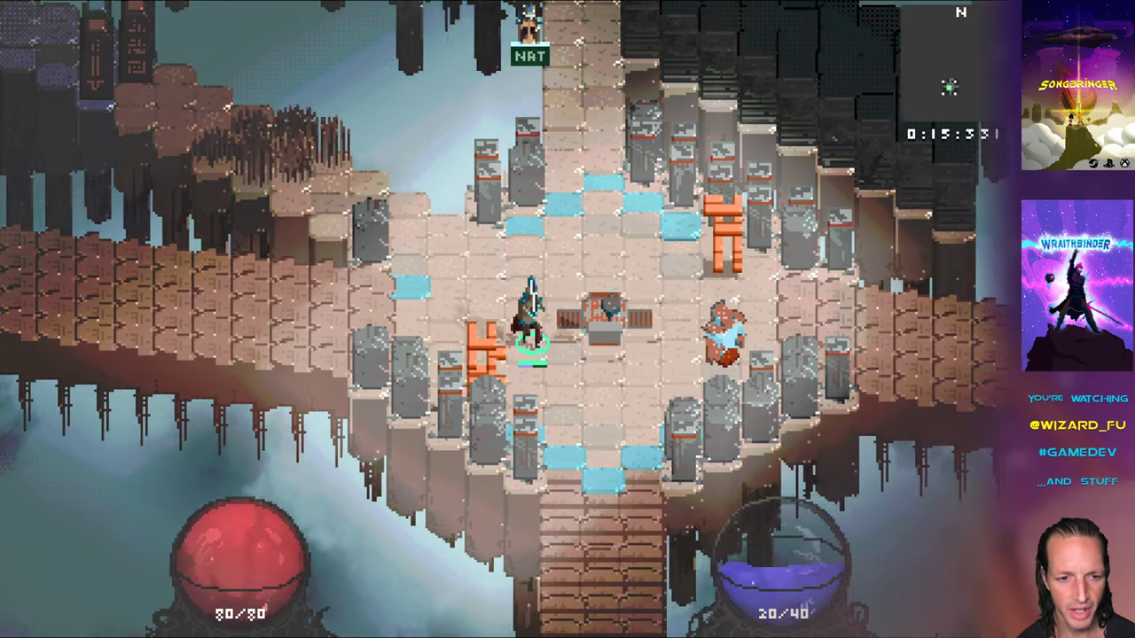
key("d")
key("s")
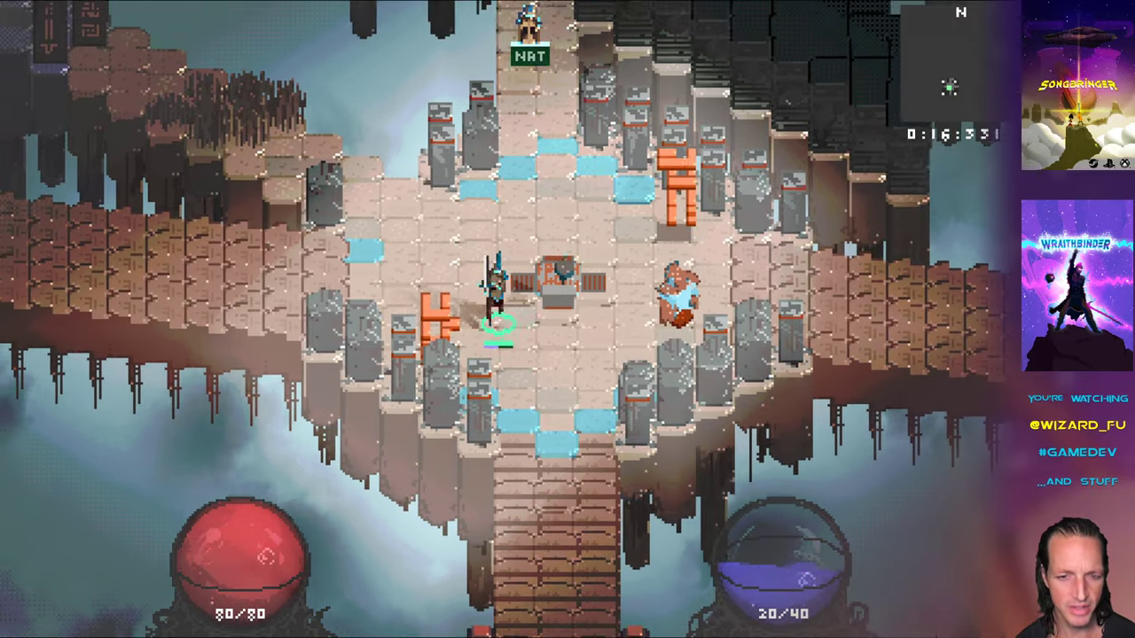
key("d")
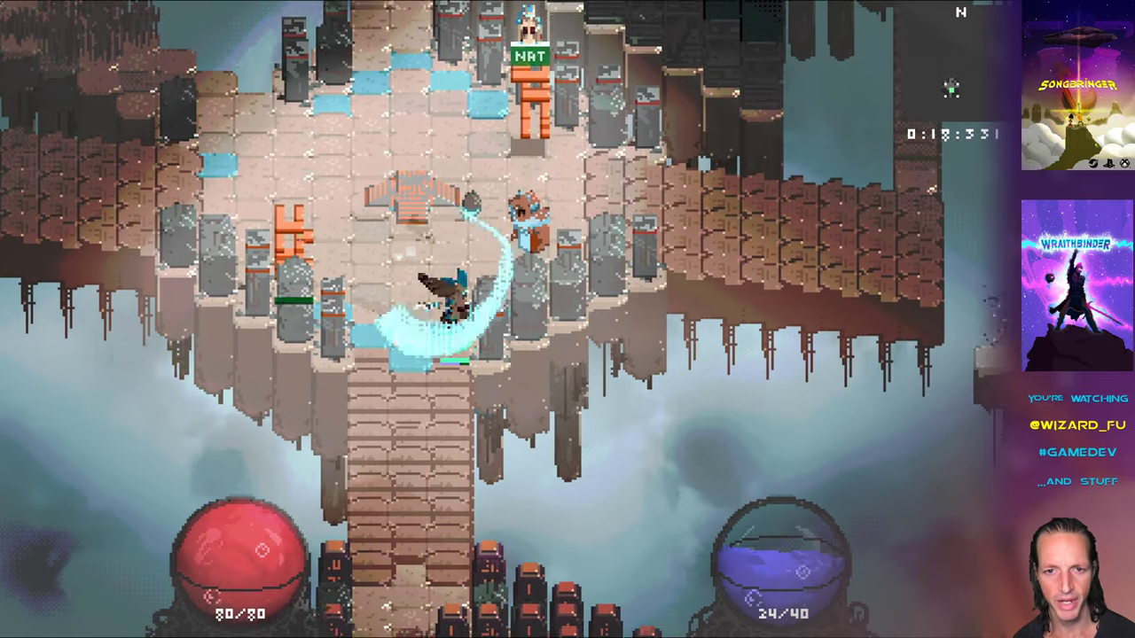
Lead the character south down the stairway to the rune platform while watching the orbs, and quit the game.
key("s")
key("a")
key("s")
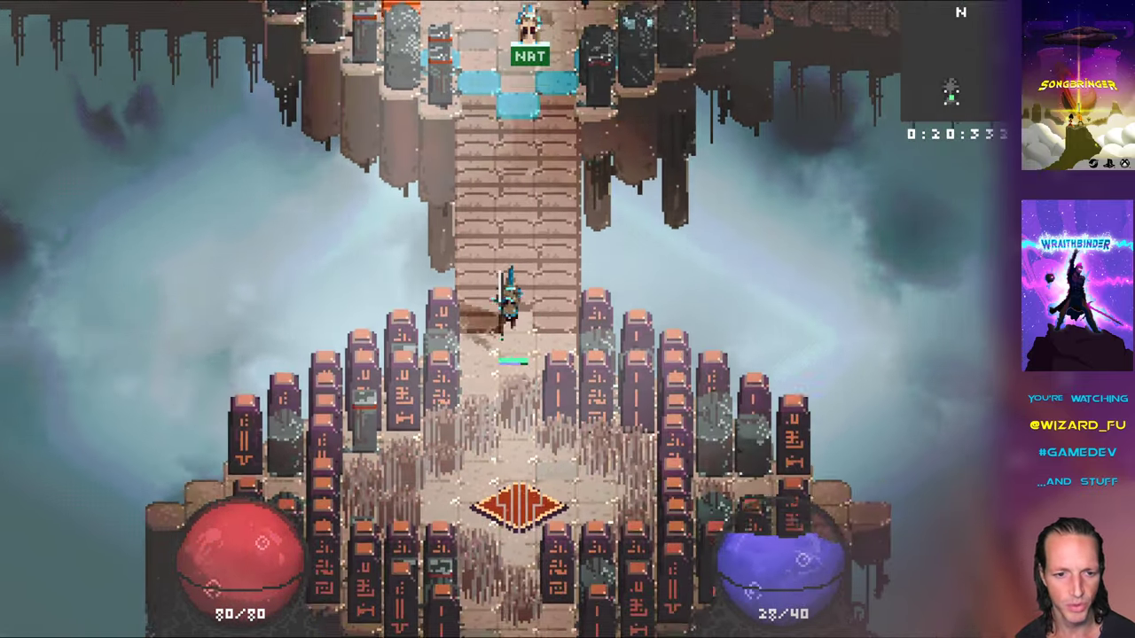
key("s")
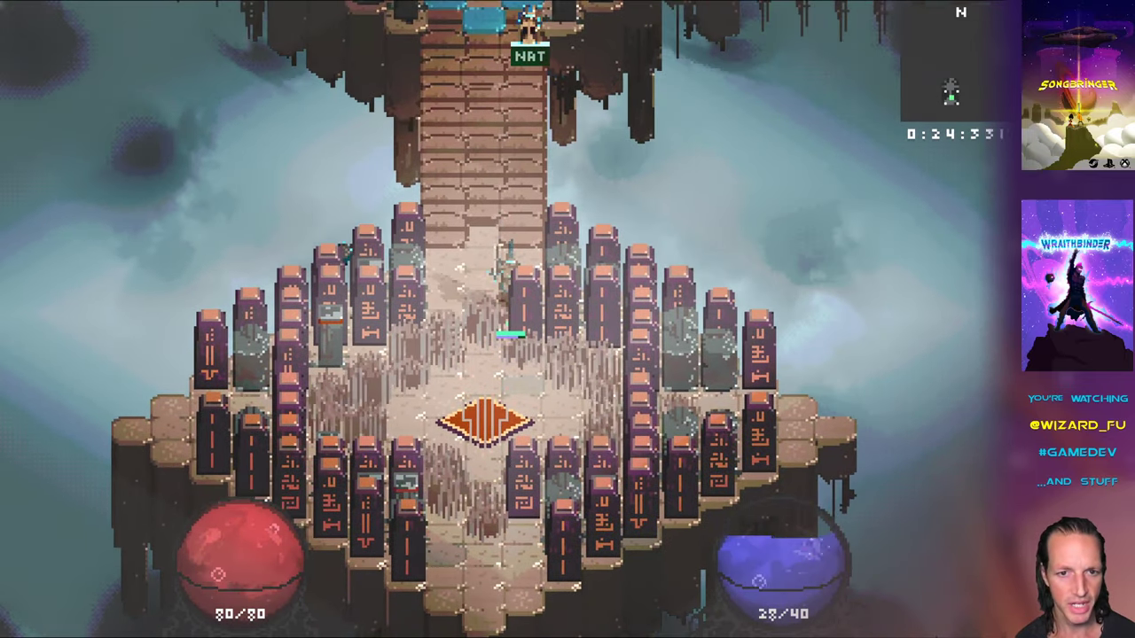
key("a")
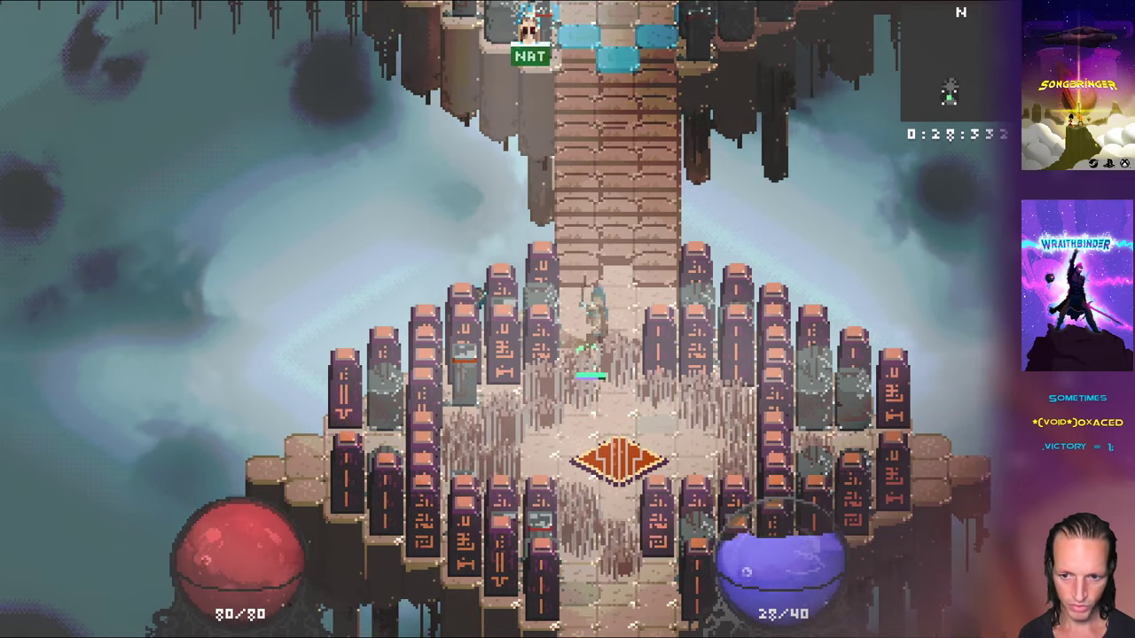
key("super+q")
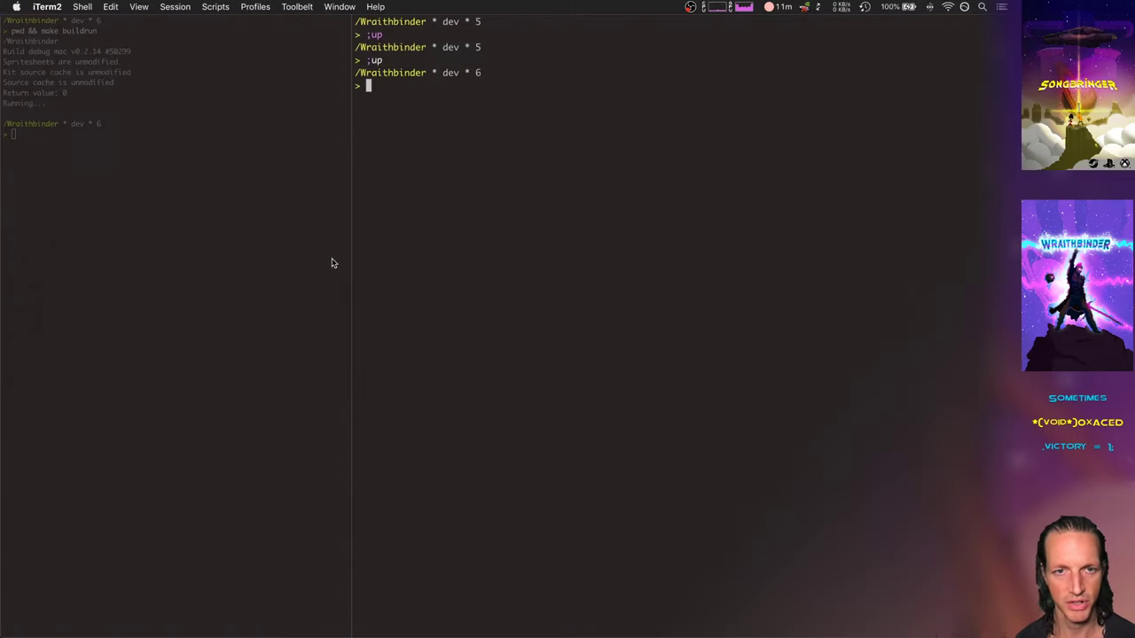
Switch to Photoshop and open the recent file BaubleLiquidTexture.psd to view the liquid swirl texture.
key("super+Tab")
key("super+Tab")
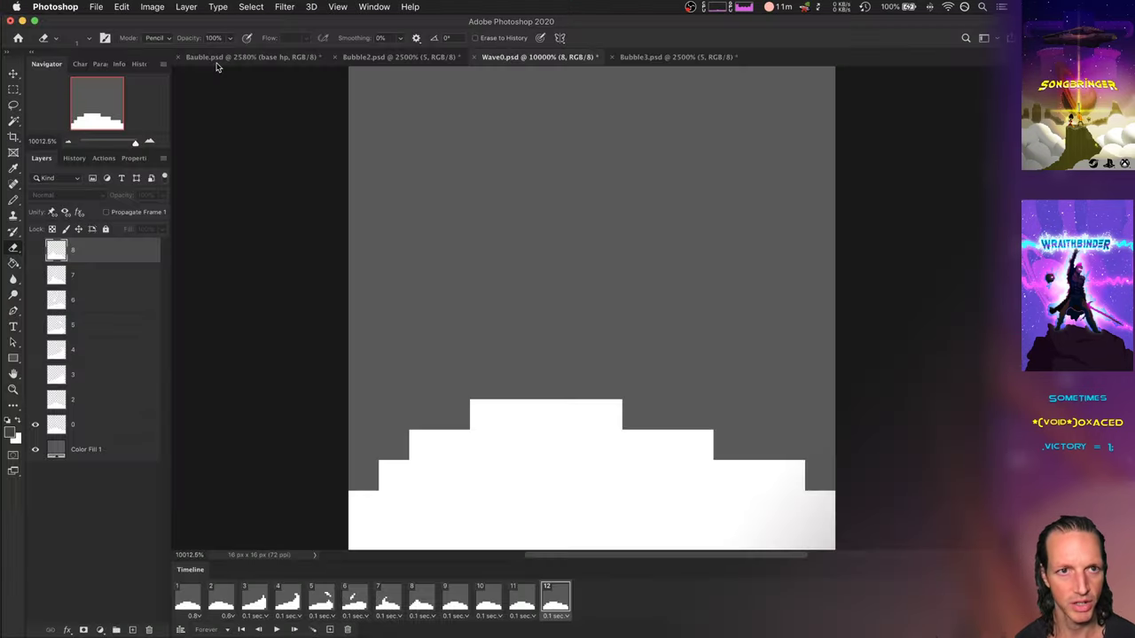
left_click(95, 8)
mouse_move(128, 69)
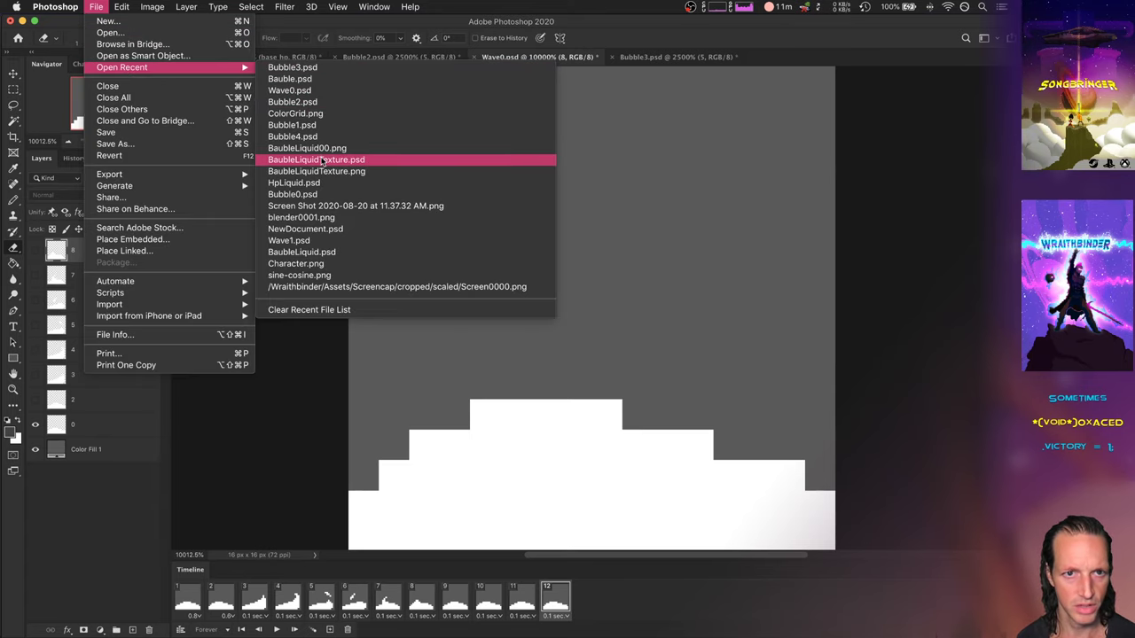
left_click(322, 161)
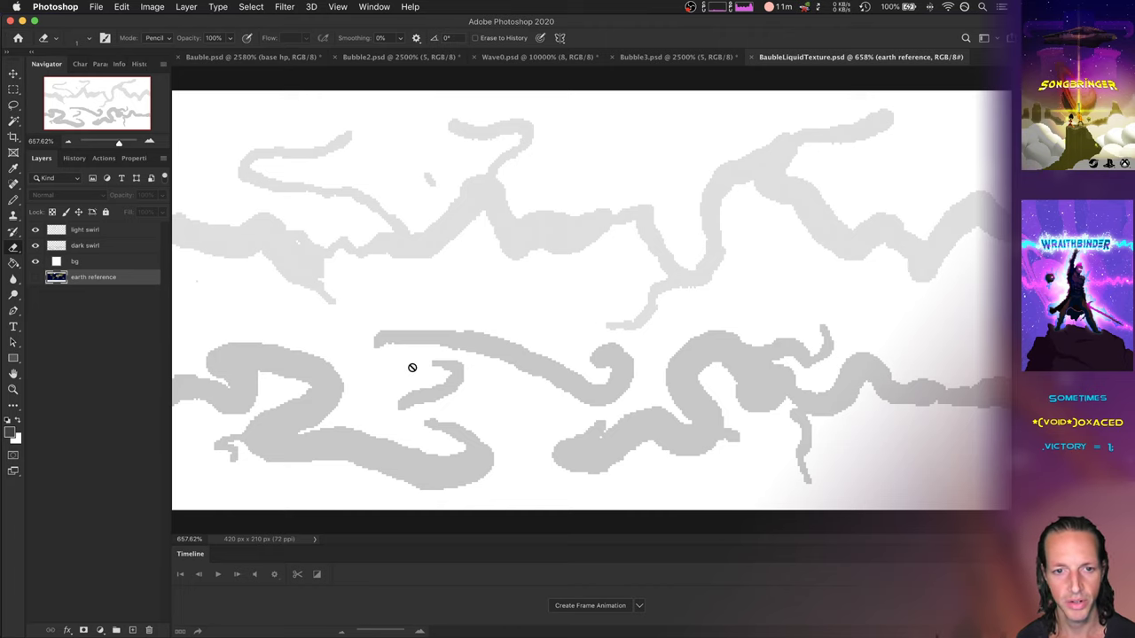
Switch to Blender and inspect the textured sphere in BaubleLiquid.blend from a slightly rotated view, selecting and deselecting it.
key("super+Tab")
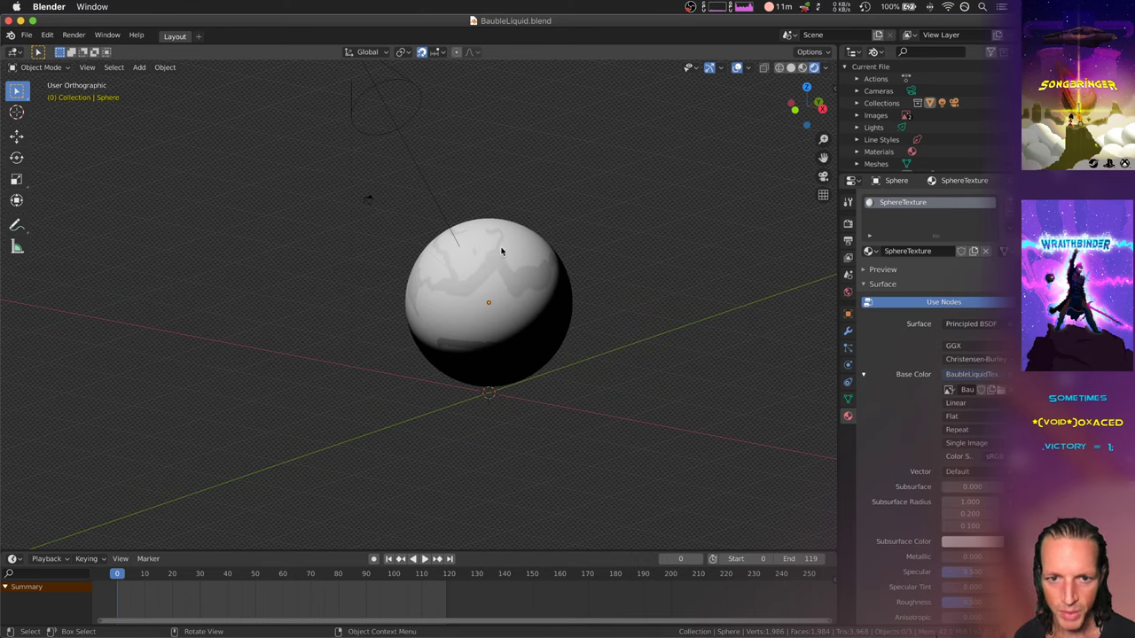
left_click(510, 319)
mouse_move(618, 320)
middle_mouse_down()
mouse_move(646, 334)
mouse_move(585, 329)
mouse_move(631, 353)
mouse_move(732, 324)
mouse_move(634, 324)
middle_mouse_up()
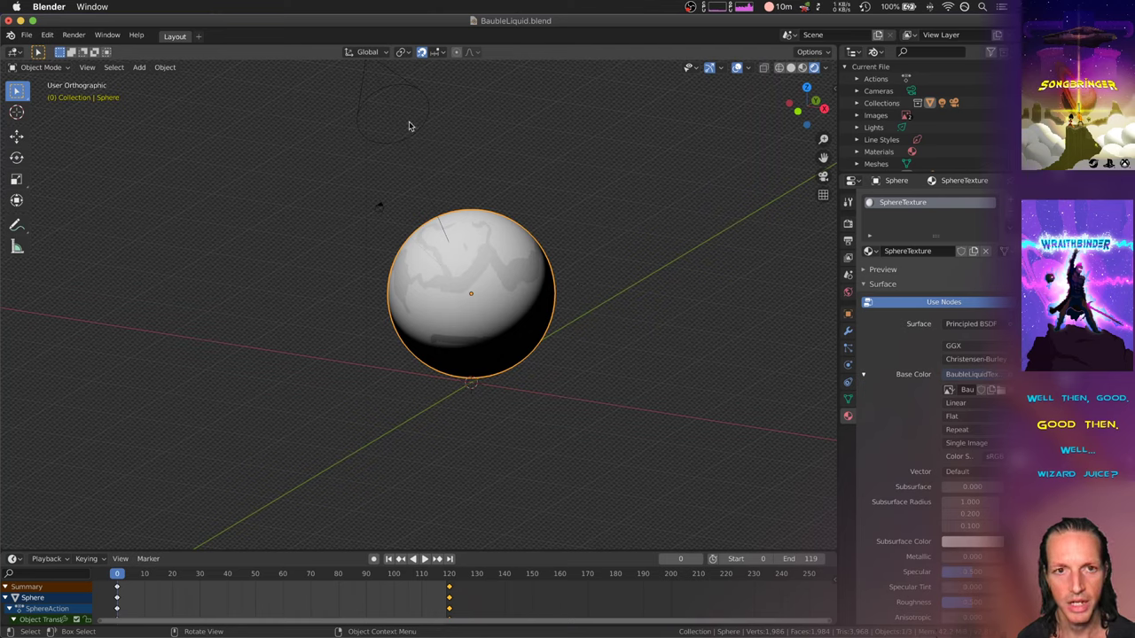
left_click_drag(621, 359, 742, 387)
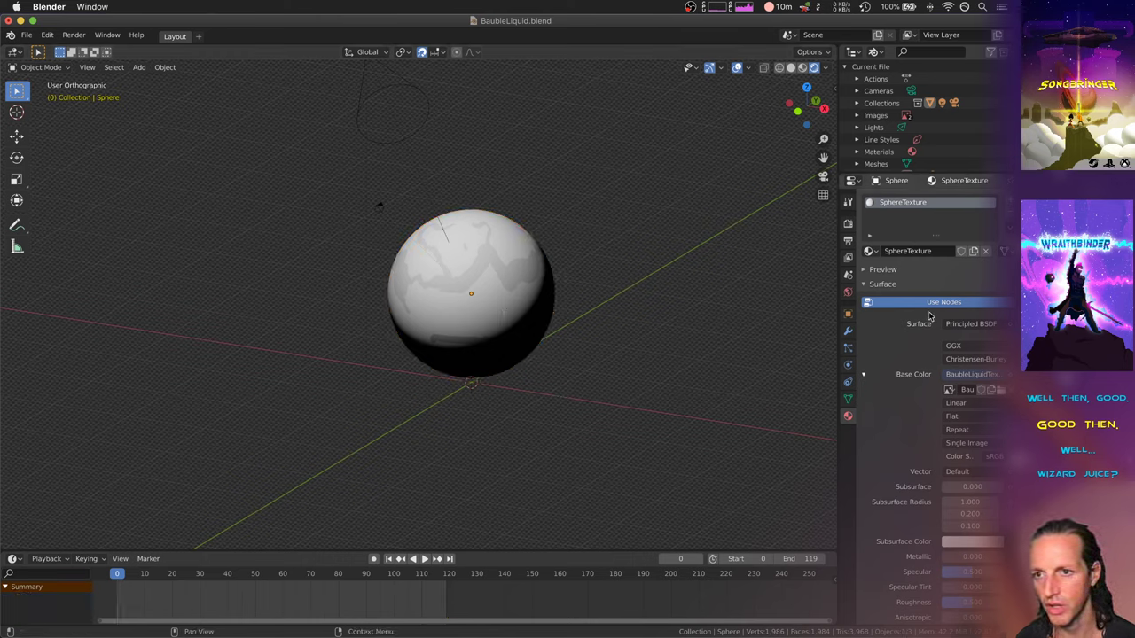
Review the scene's render and output properties, and render a still image of the liquid sphere.
left_click(848, 224)
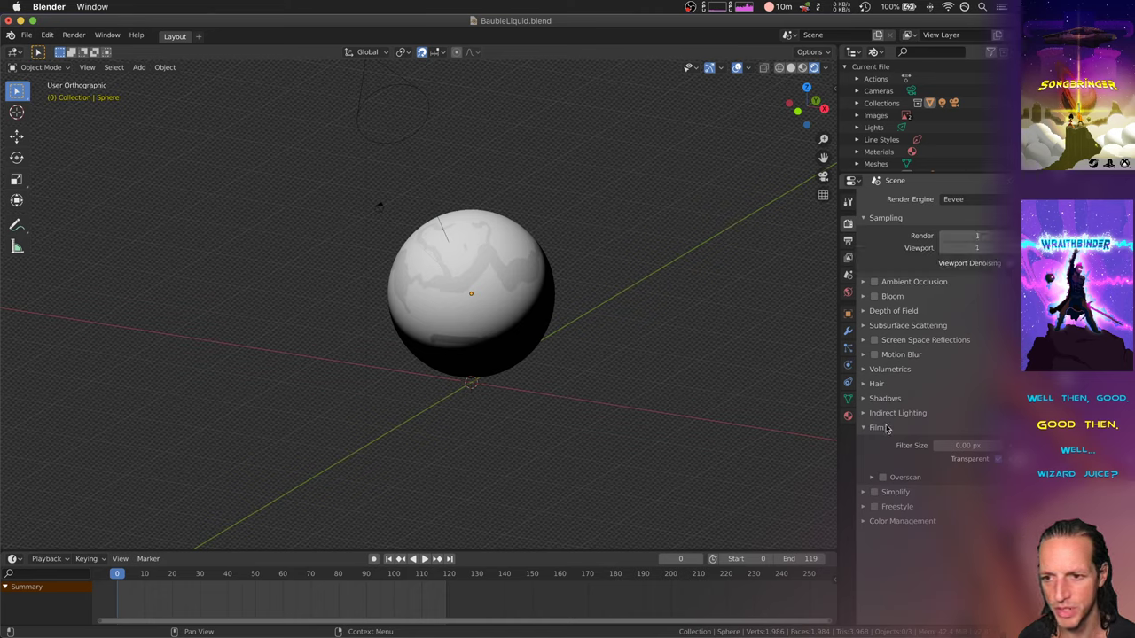
left_click(848, 241)
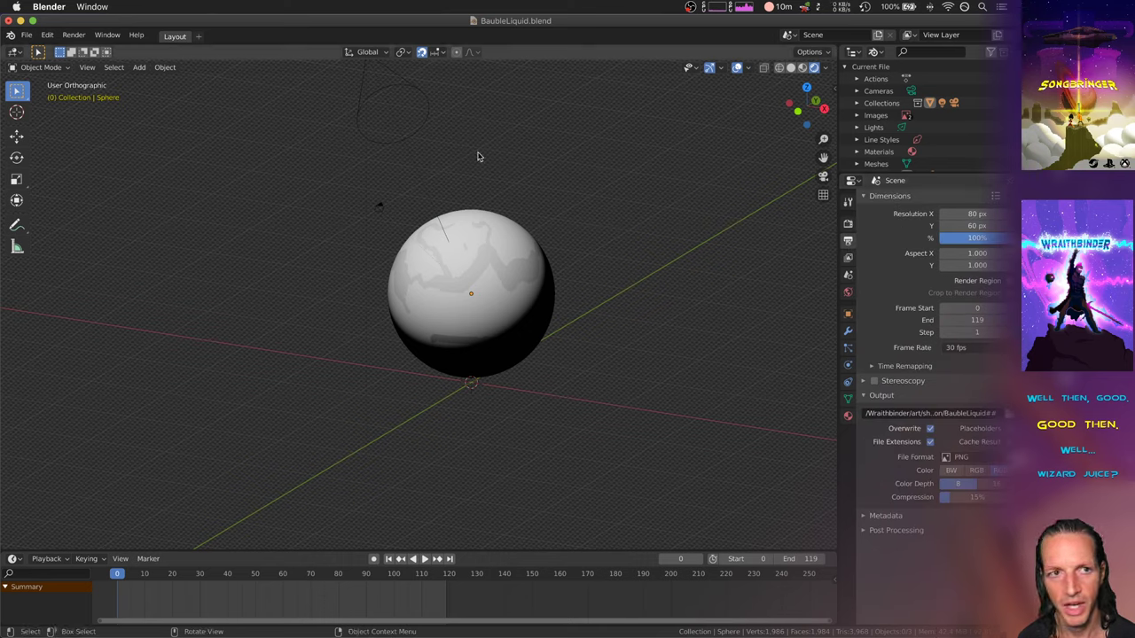
left_click(74, 34)
left_click(89, 50)
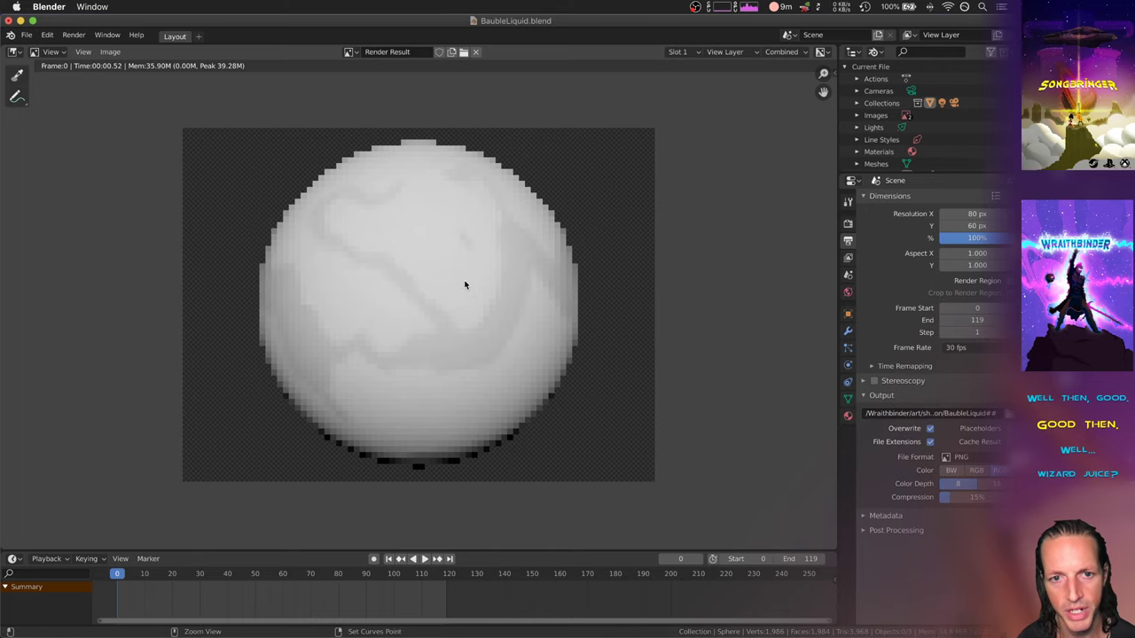
Return to iTerm, run ";up", clear the build pane, and rerun the last "pwd && make buildrun" command to relaunch the game.
key("super+Tab")
type(";up")
key("Return")
key("alt+super+Left")
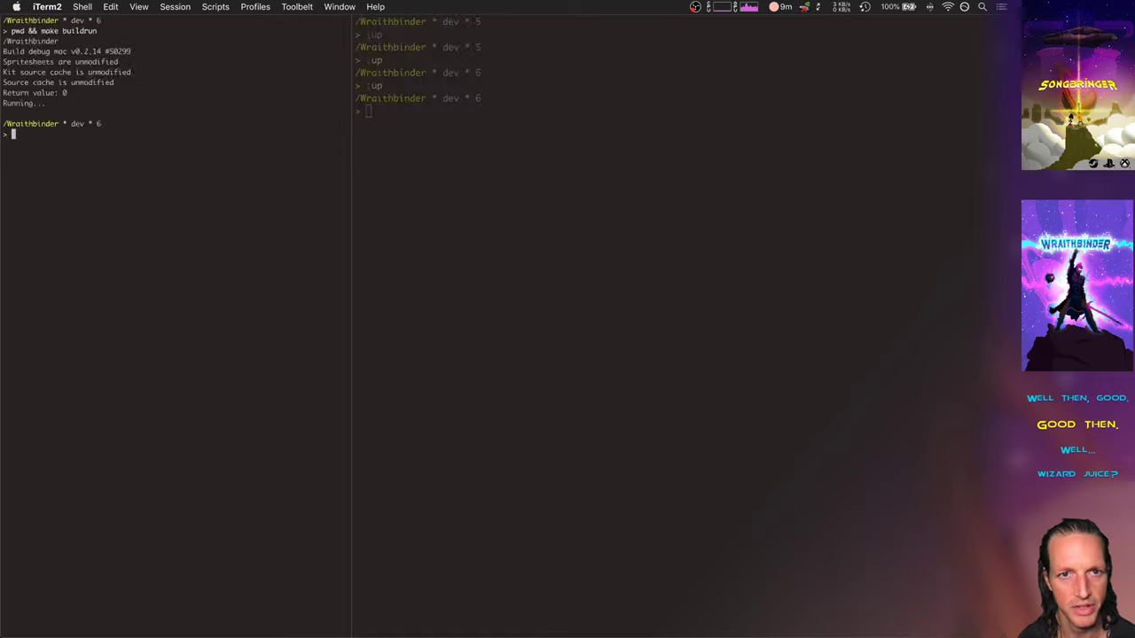
key("ctrl+l")
key("Up")
key("Return")
key("alt+super+Right")
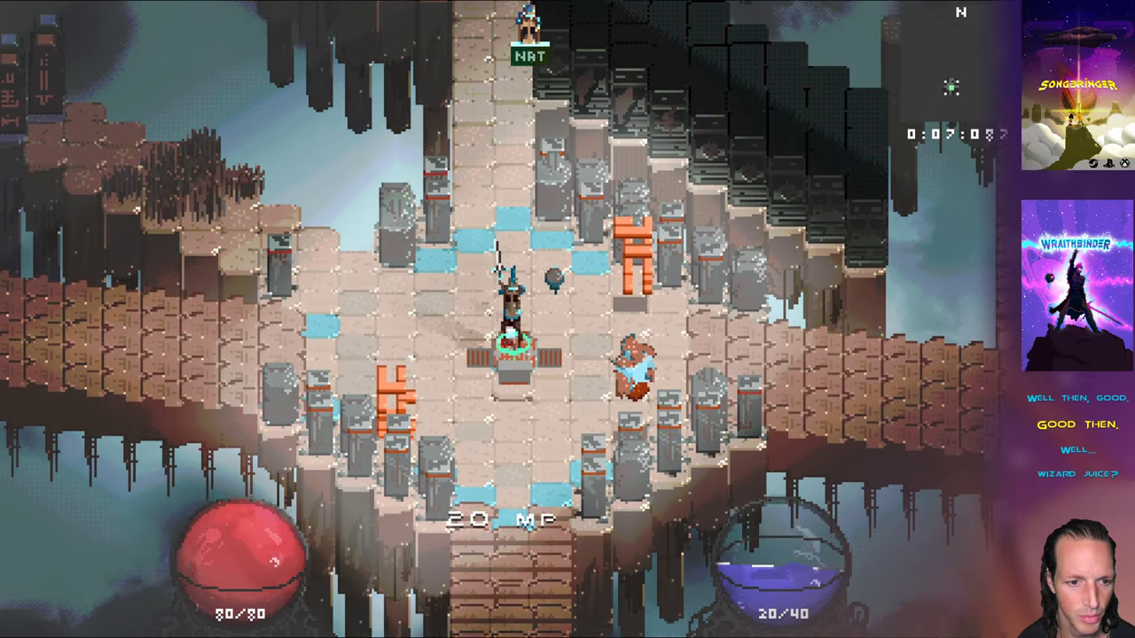
Move the character around the plaza and the western bridge to watch the mana orb's liquid, and quit the game.
key("s")
key("s")
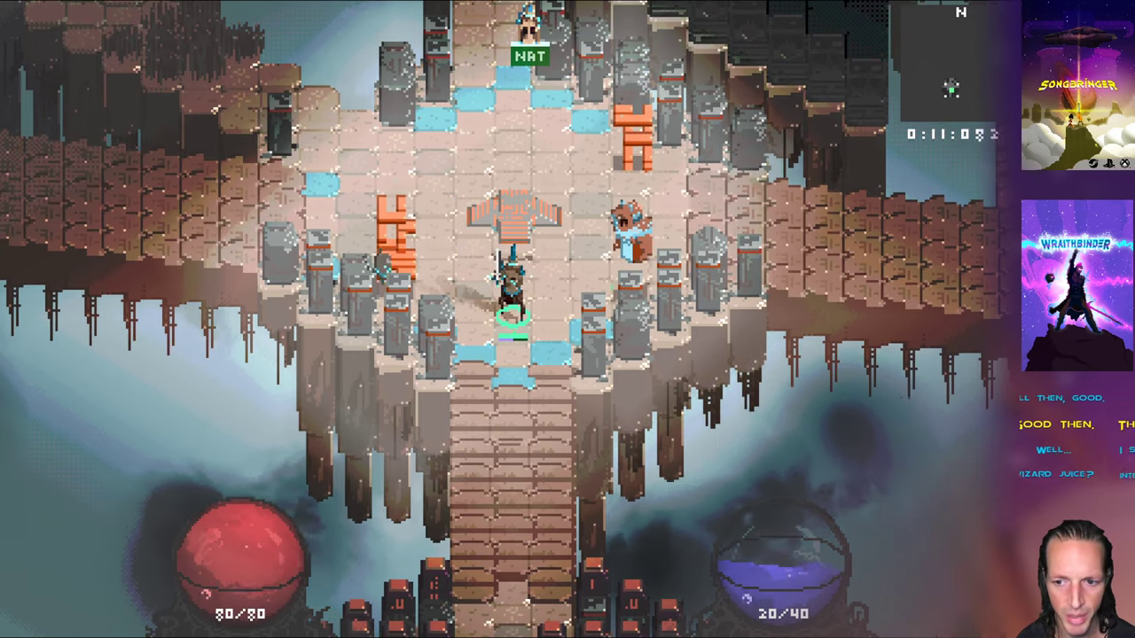
key("s")
key("d")
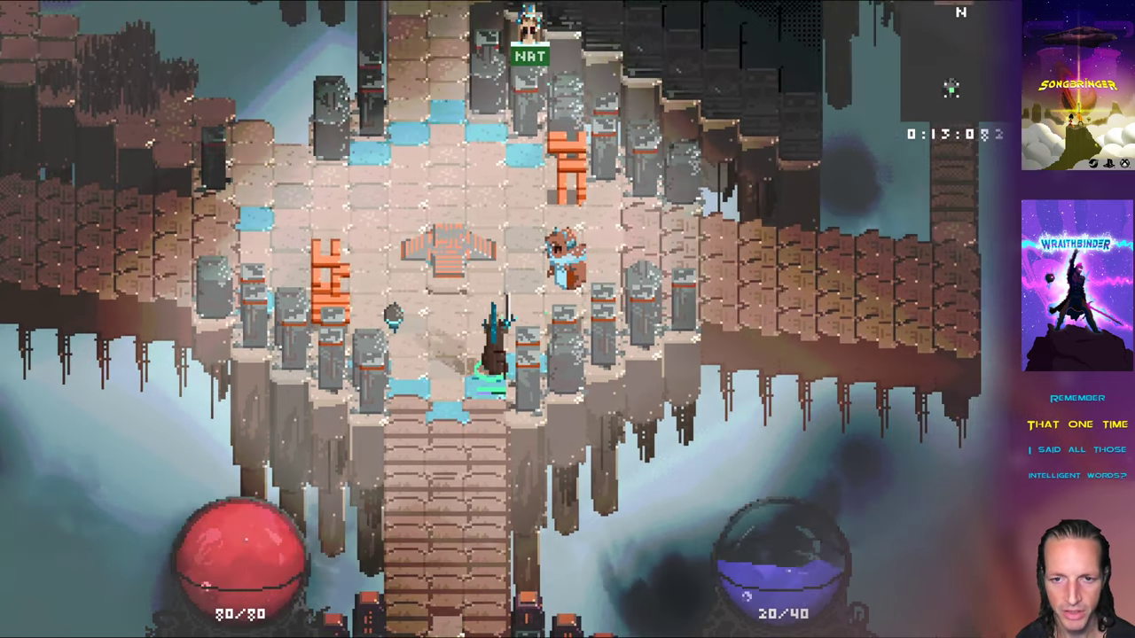
key("w")
key("a")
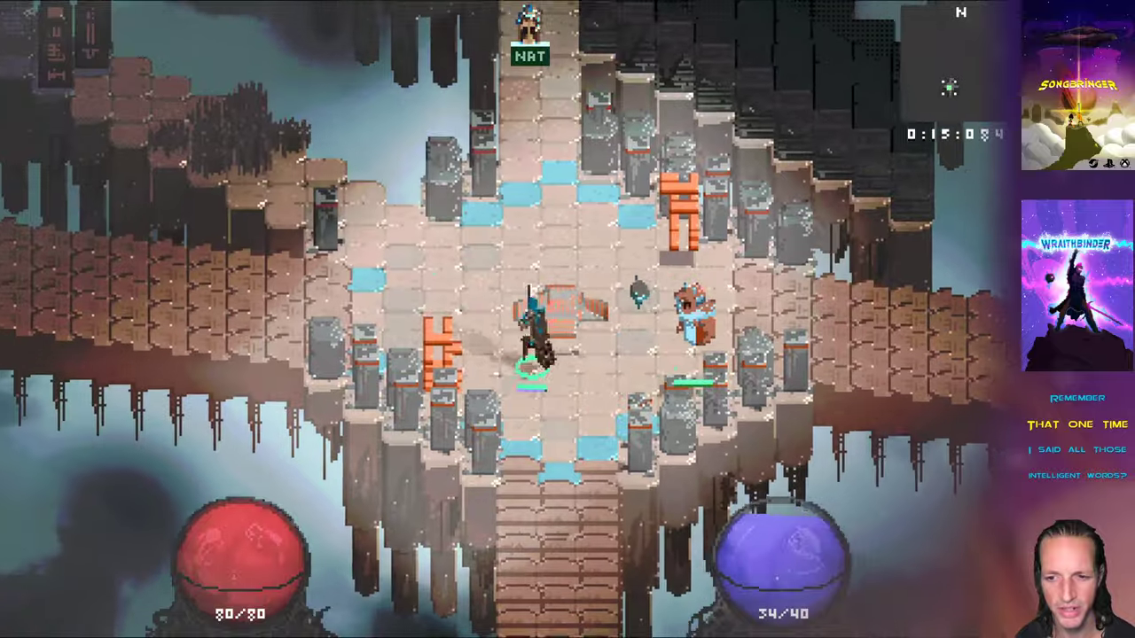
key("d")
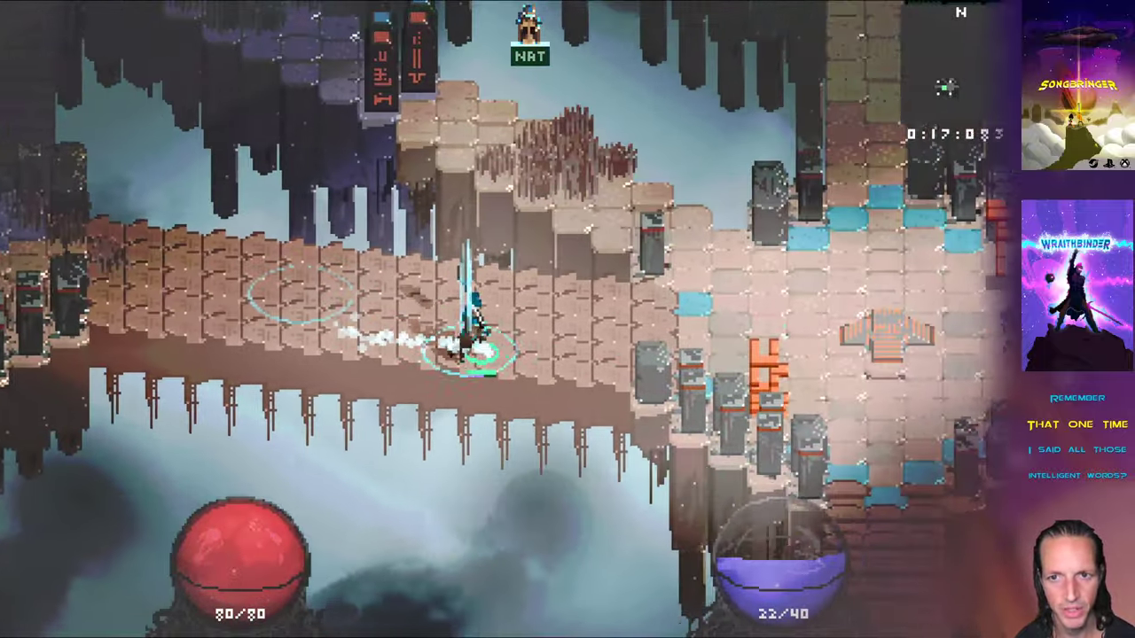
key("s")
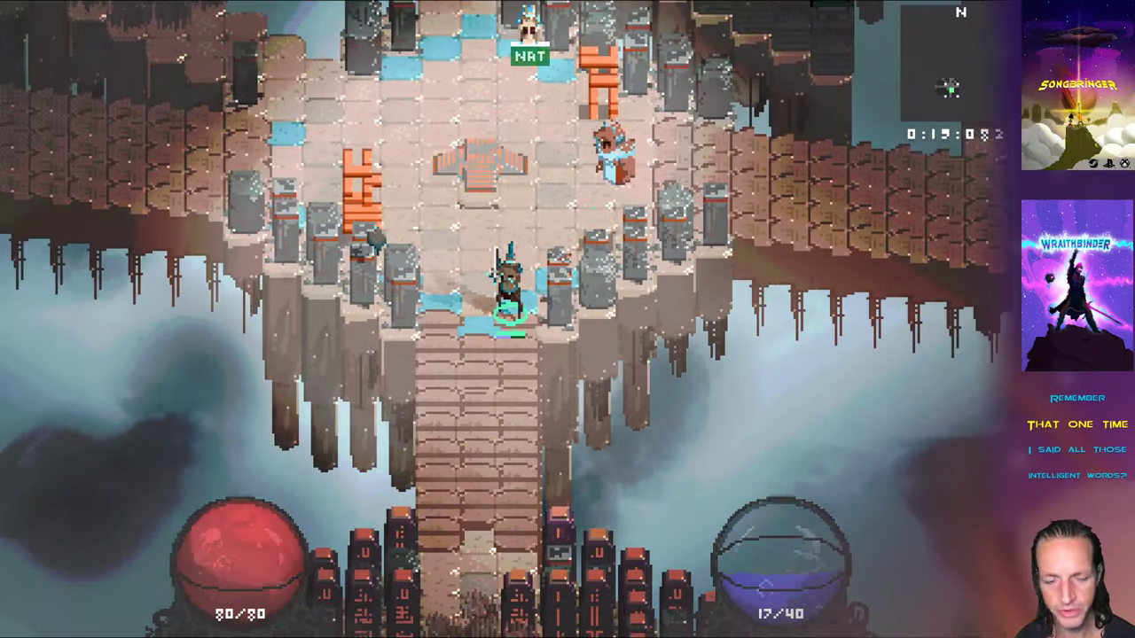
key("super+q")
Switch to Blender, change the Render Result editor back to the 3D Viewport, play the sphere's animation, and select the sphere.
key("super+Tab")
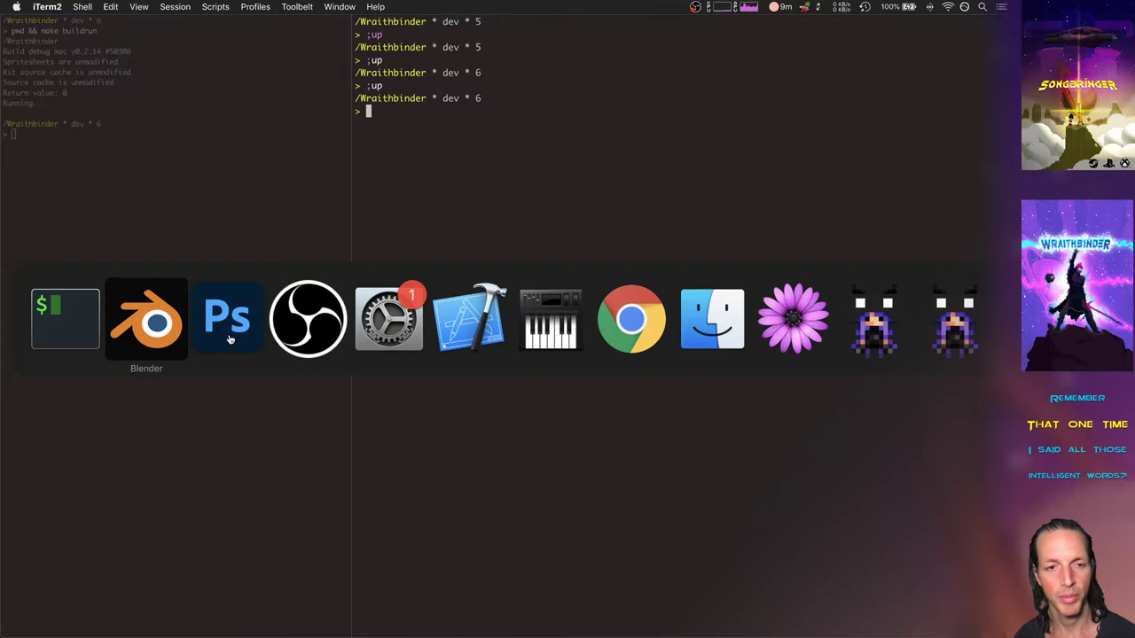
key("super+shift+Tab")
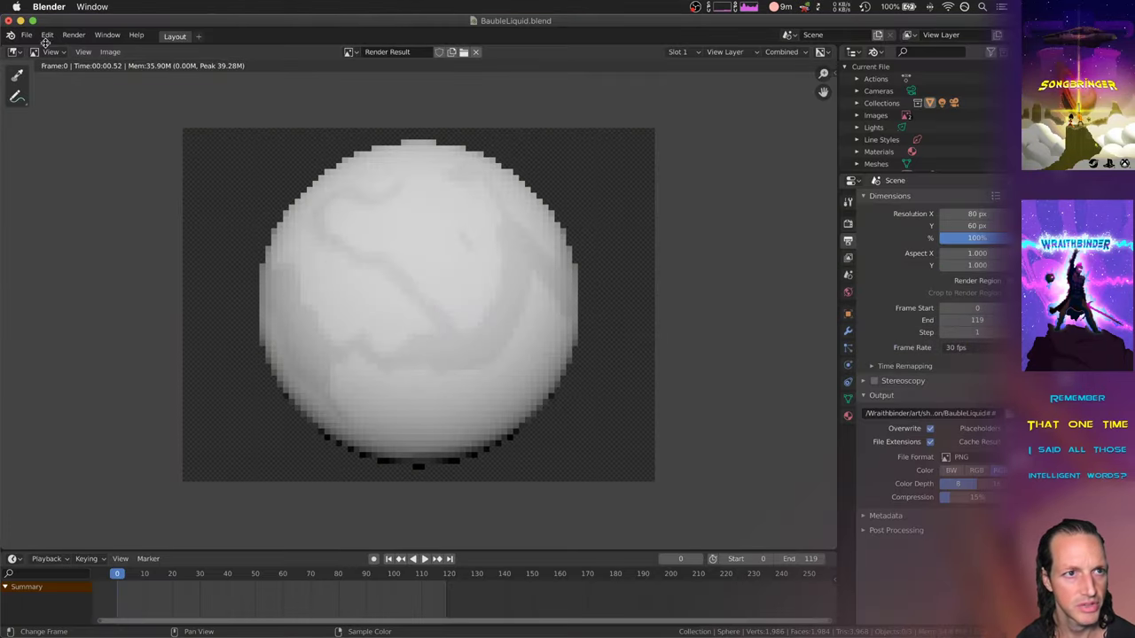
left_click(16, 51)
left_click(40, 97)
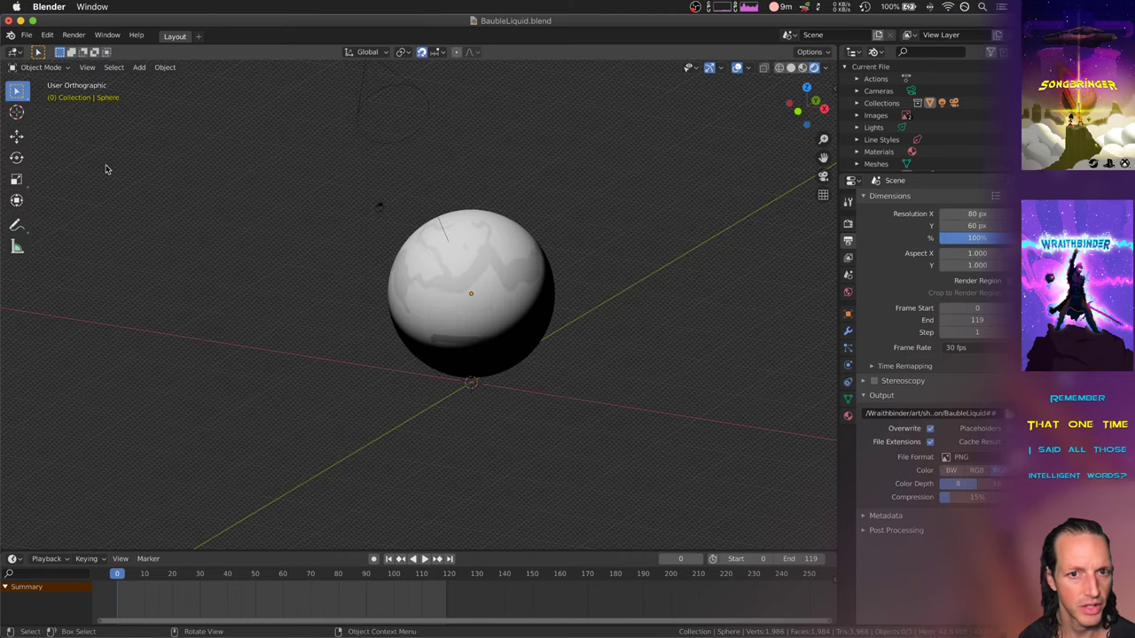
left_click(425, 561)
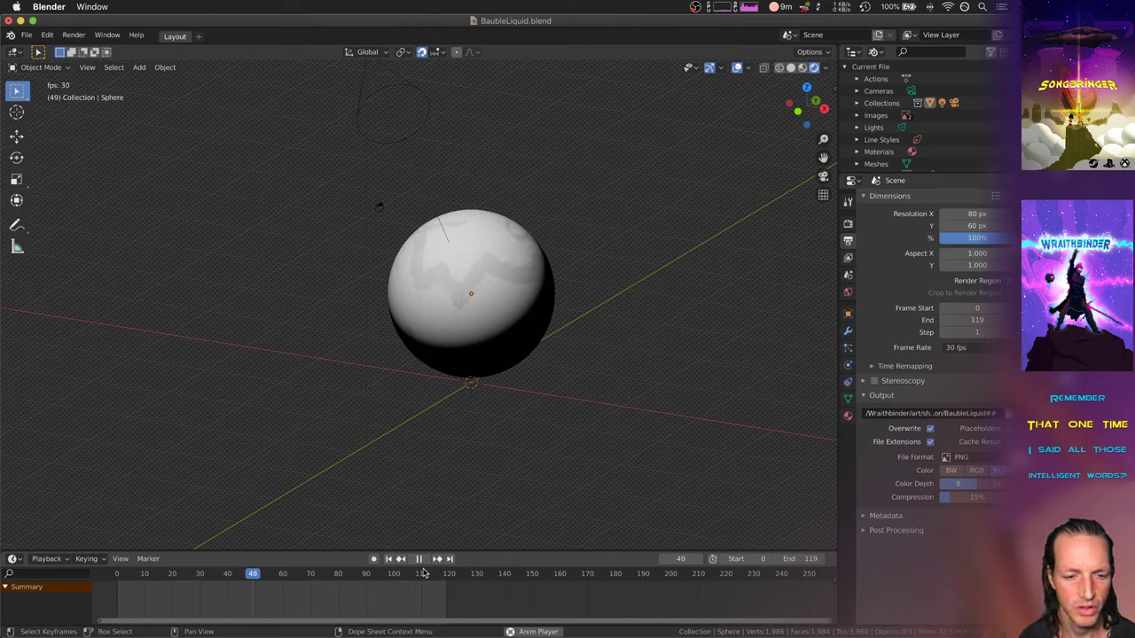
left_click(458, 317)
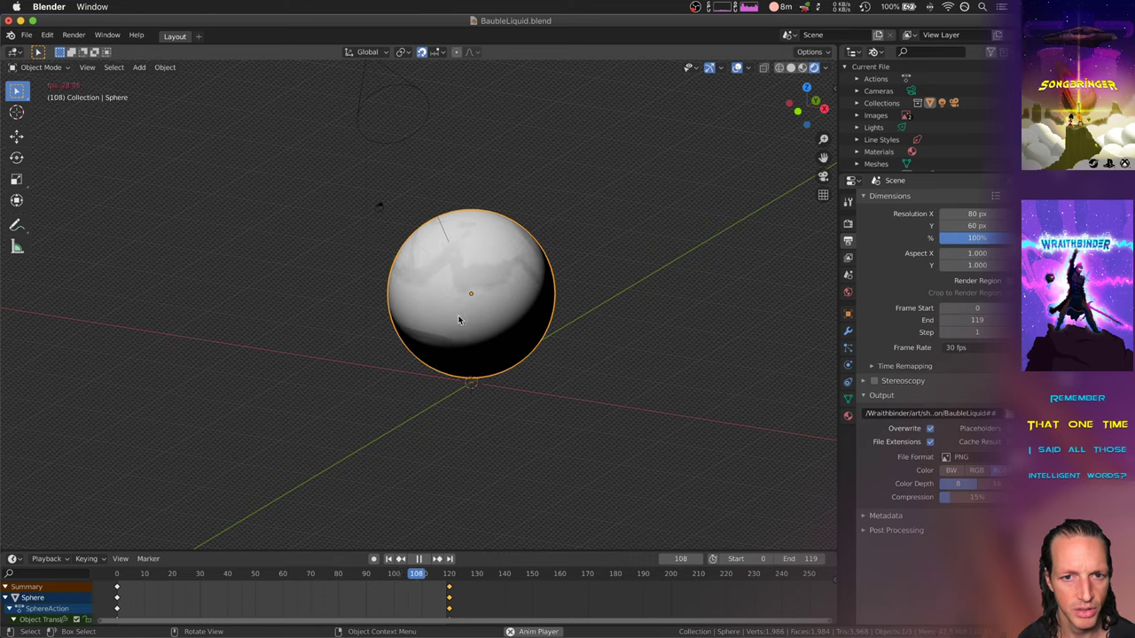